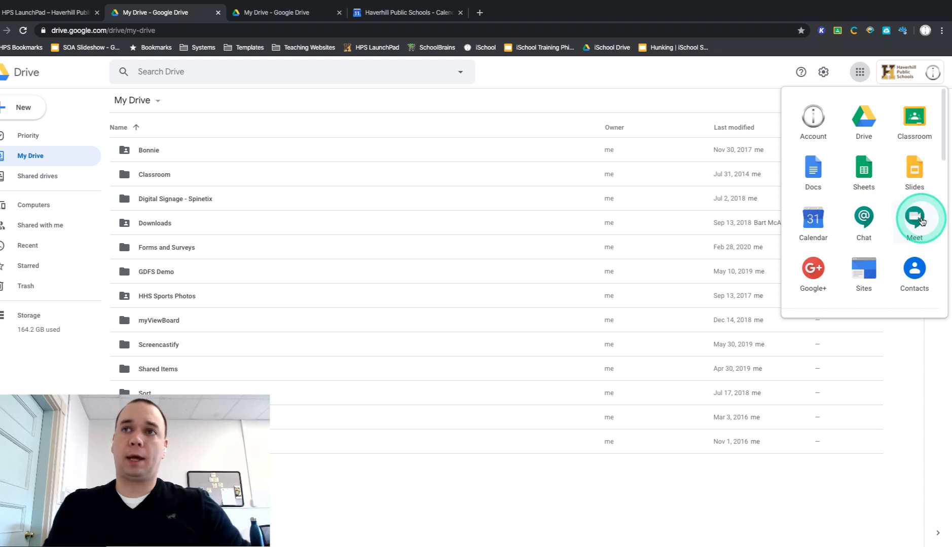
# Step: Open Google Meet and start a meeting with the nickname "Technology Check-In"
pyautogui.click(920, 220)
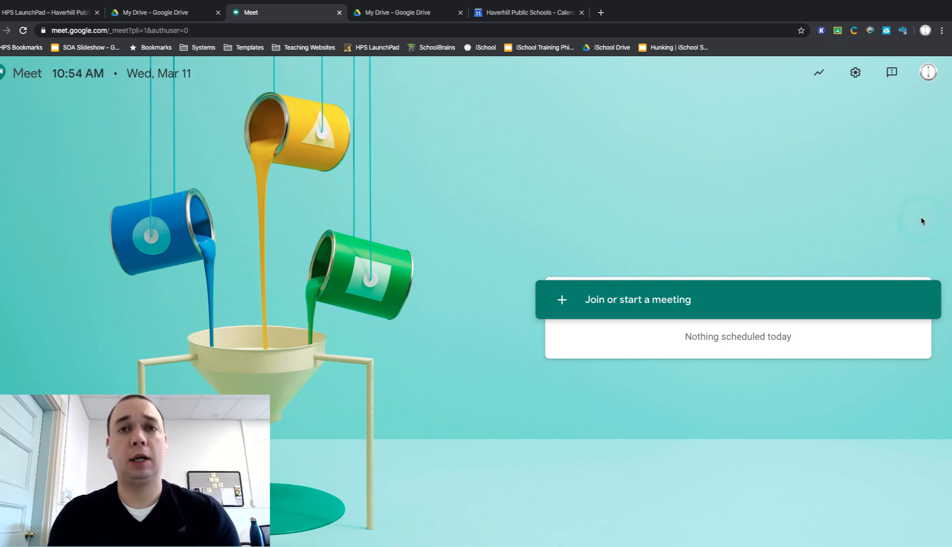
pyautogui.click(591, 301)
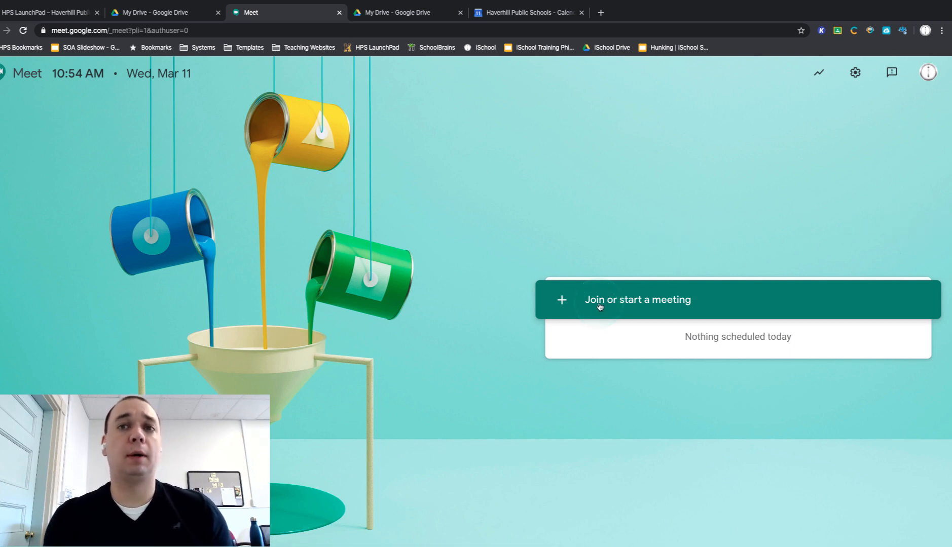
pyautogui.click(599, 306)
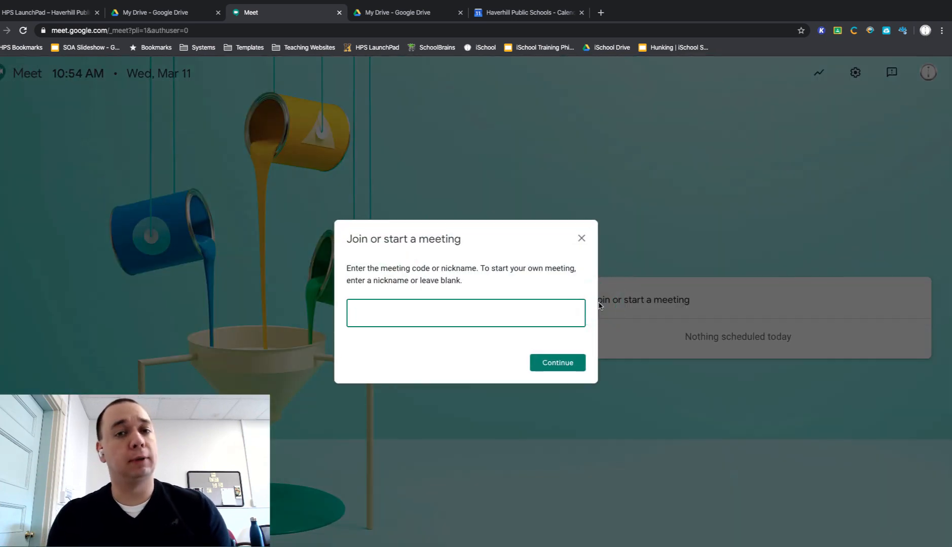
pyautogui.click(599, 306)
pyautogui.write('Te')
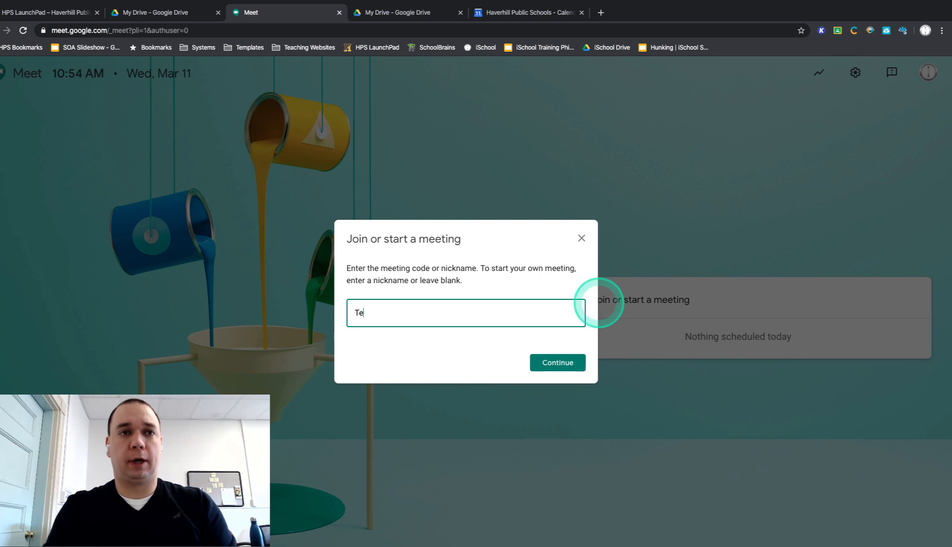
pyautogui.write('chnology Check-In')
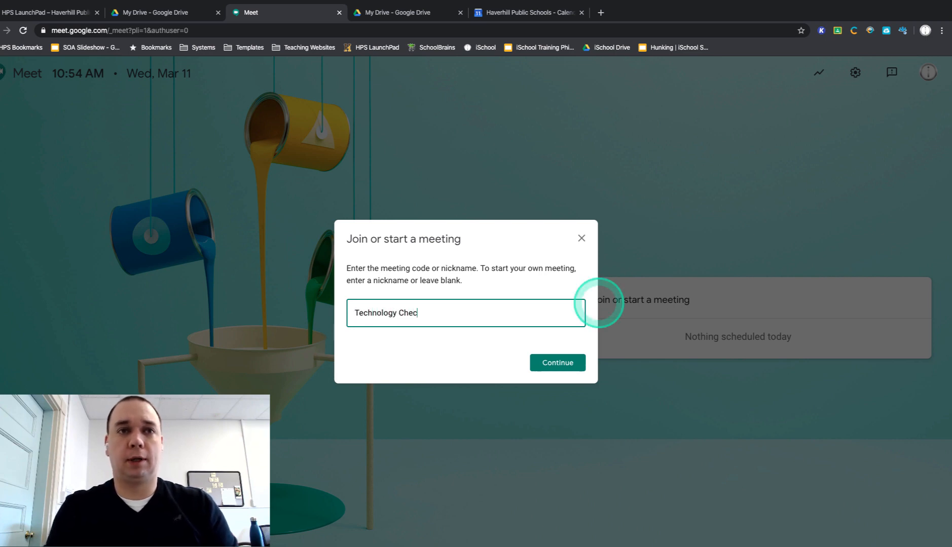
pyautogui.click(553, 363)
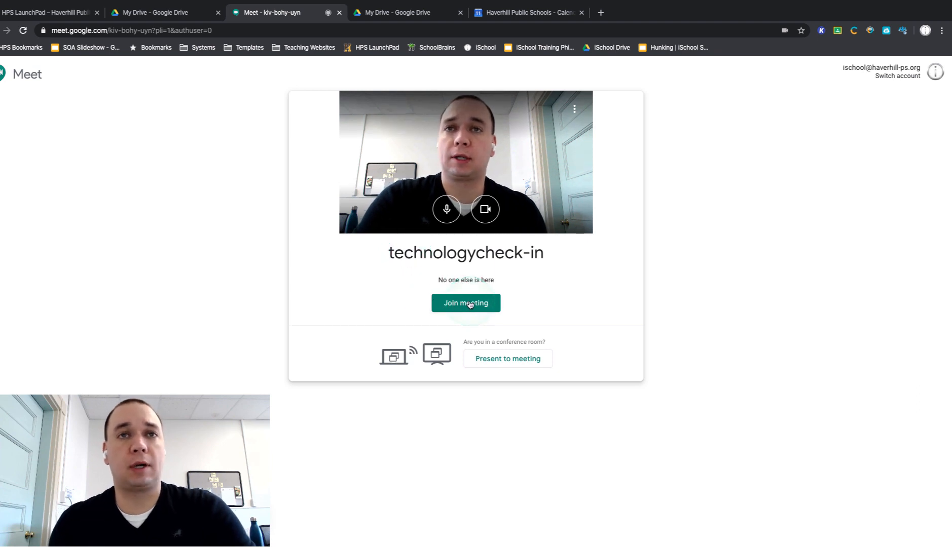
# Step: Select the meeting link in the page address, leaving out everything from the question mark onward
pyautogui.click(53, 32)
pyautogui.click(82, 30)
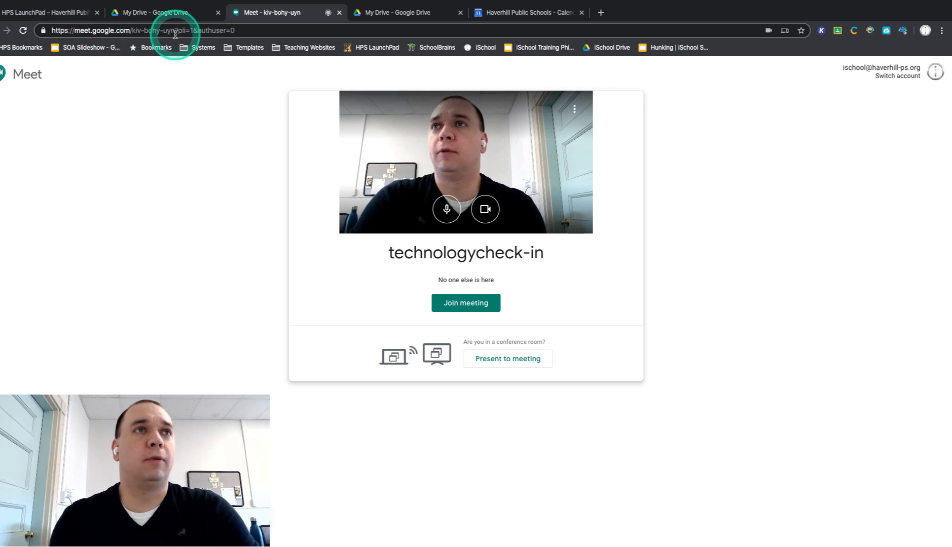
pyautogui.moveTo(175, 31); pyautogui.dragTo(48, 30)
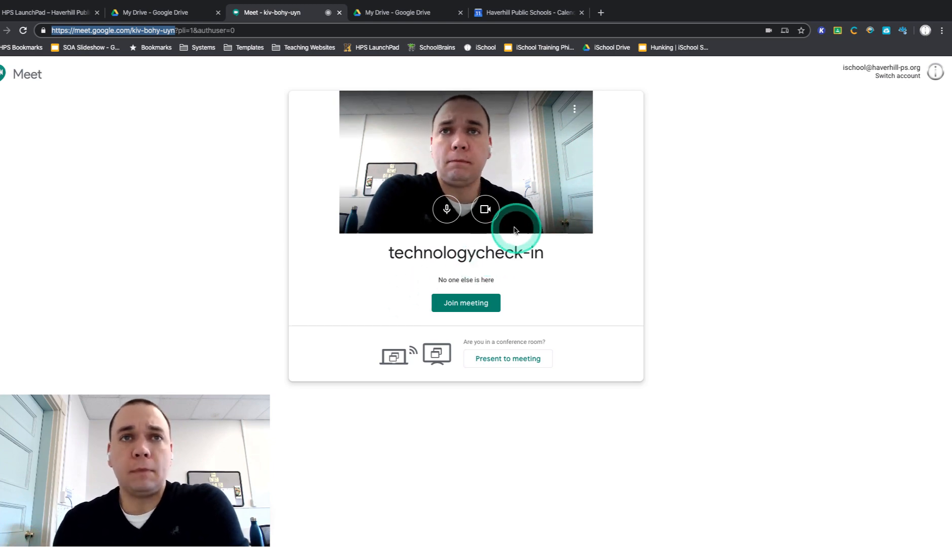
# Step: Turn the camera off before joining and review the microphone permission for the Meet site without changing it
pyautogui.click(484, 213)
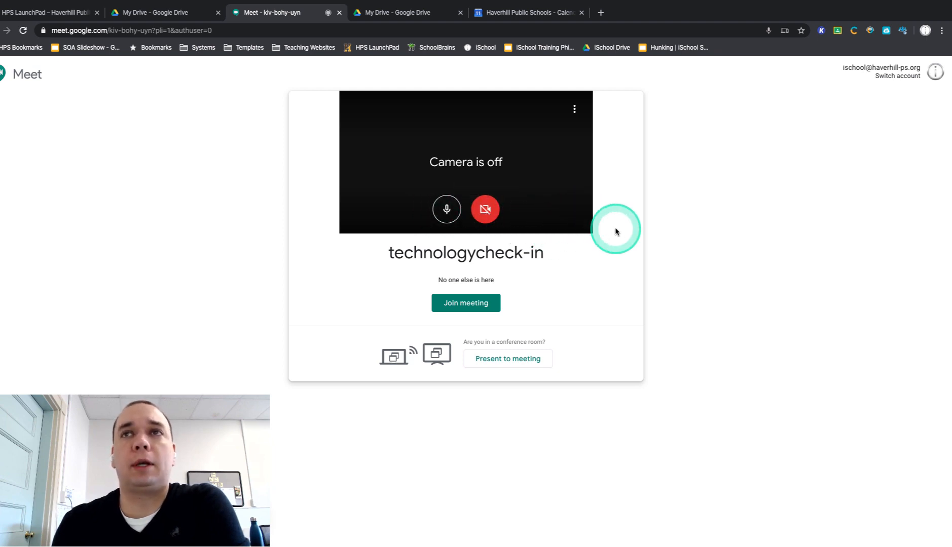
pyautogui.click(768, 31)
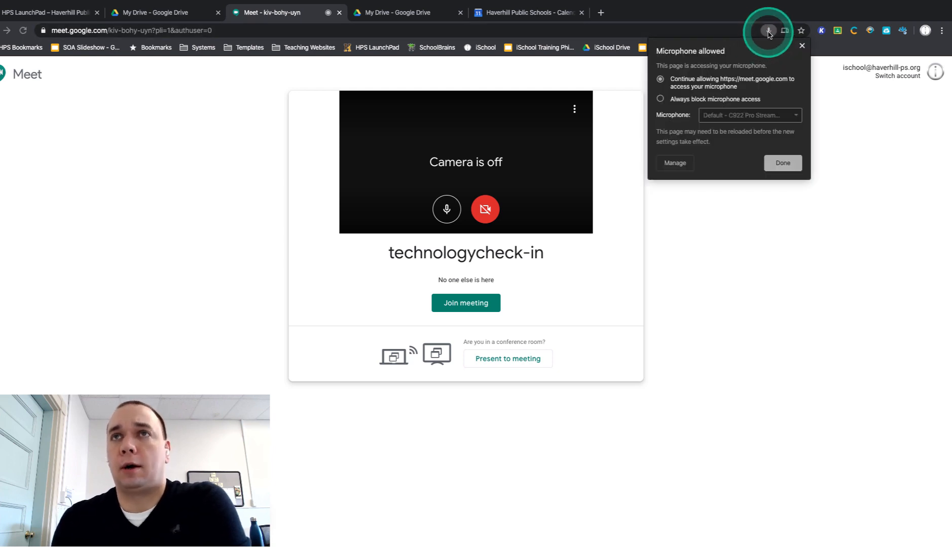
pyautogui.click(768, 31)
pyautogui.click(768, 31)
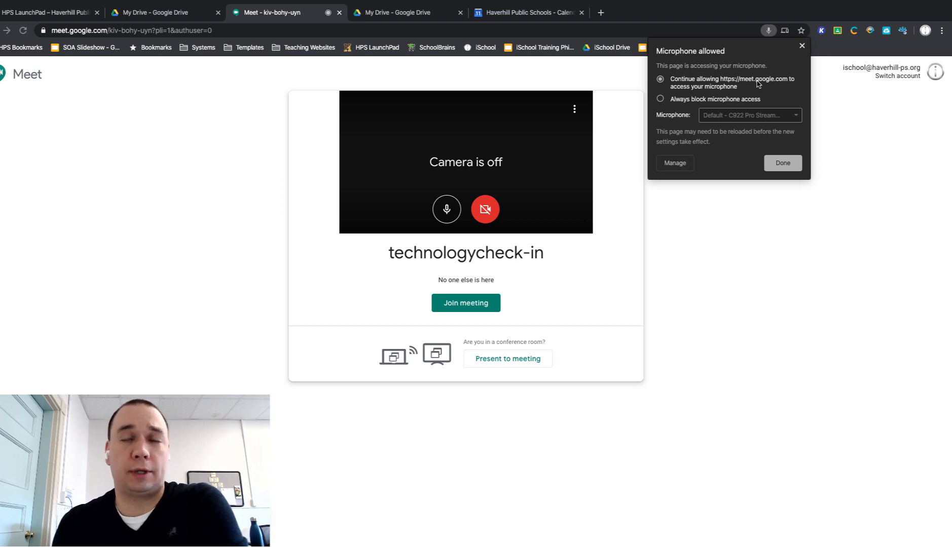
pyautogui.click(768, 31)
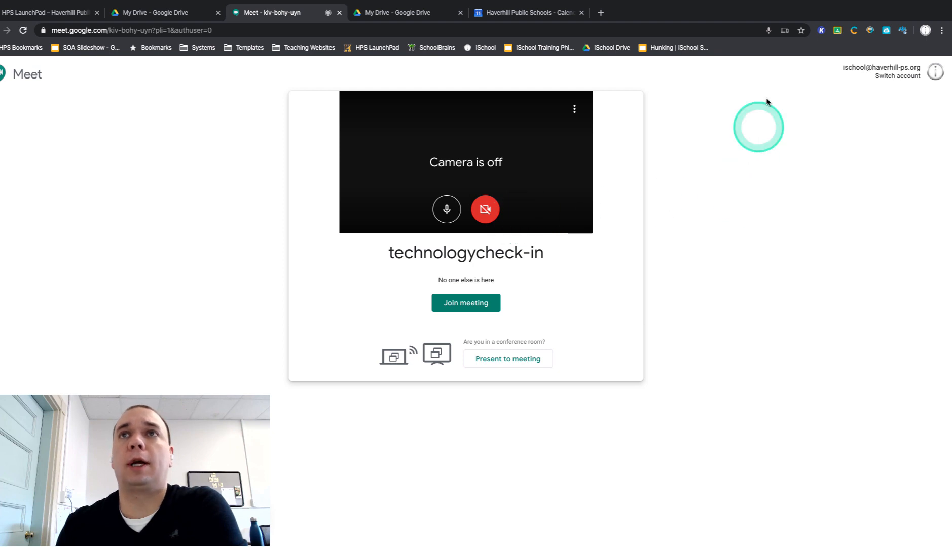
pyautogui.click(768, 32)
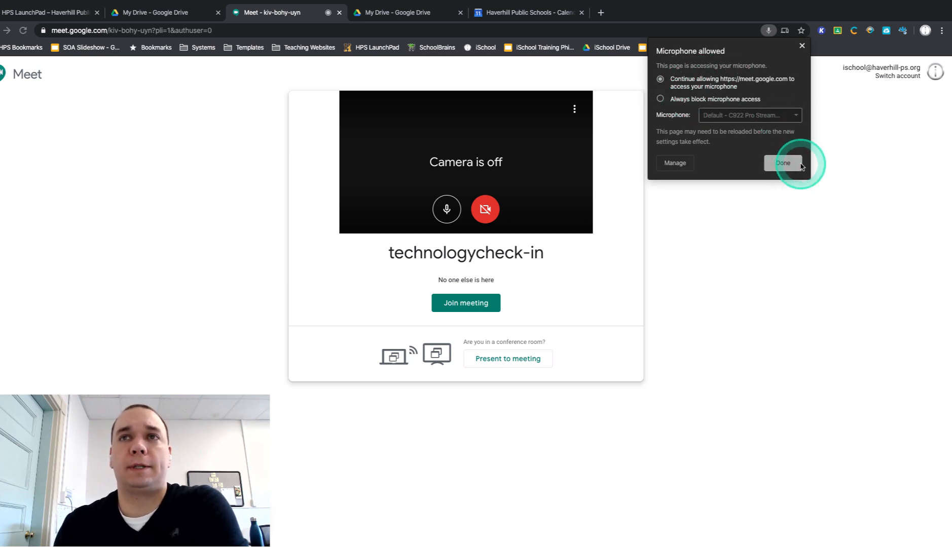
pyautogui.click(802, 46)
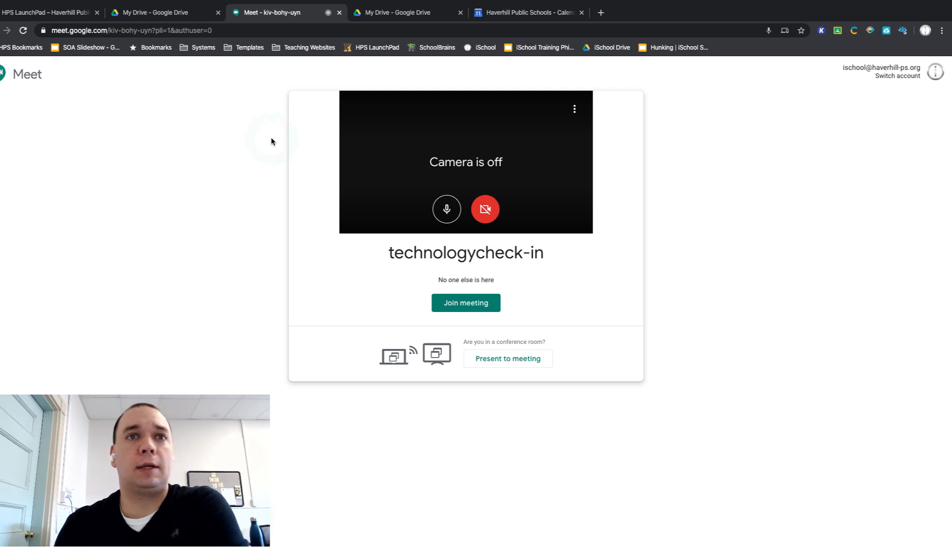
# Step: Join the technologycheck-in meeting and select the meeting link in its joining details
pyautogui.click(466, 304)
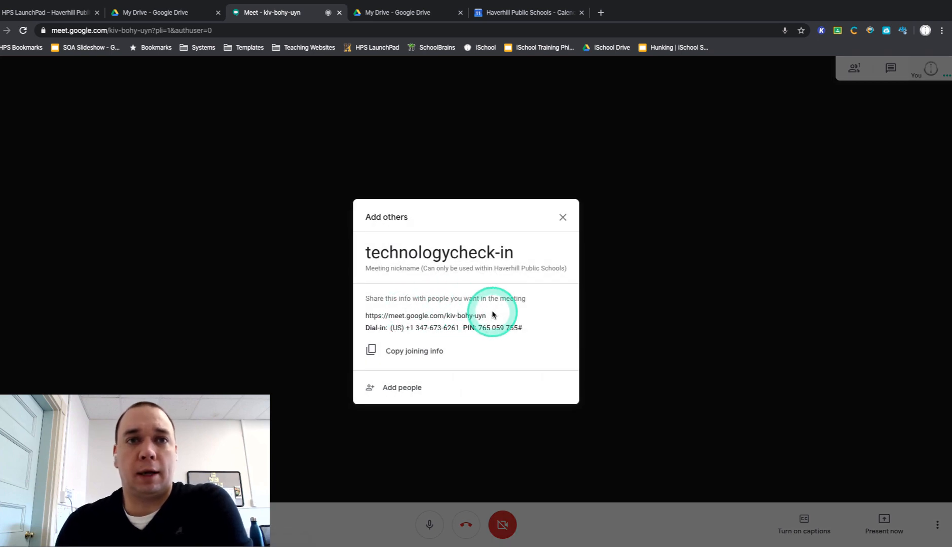
pyautogui.moveTo(492, 317); pyautogui.dragTo(365, 322)
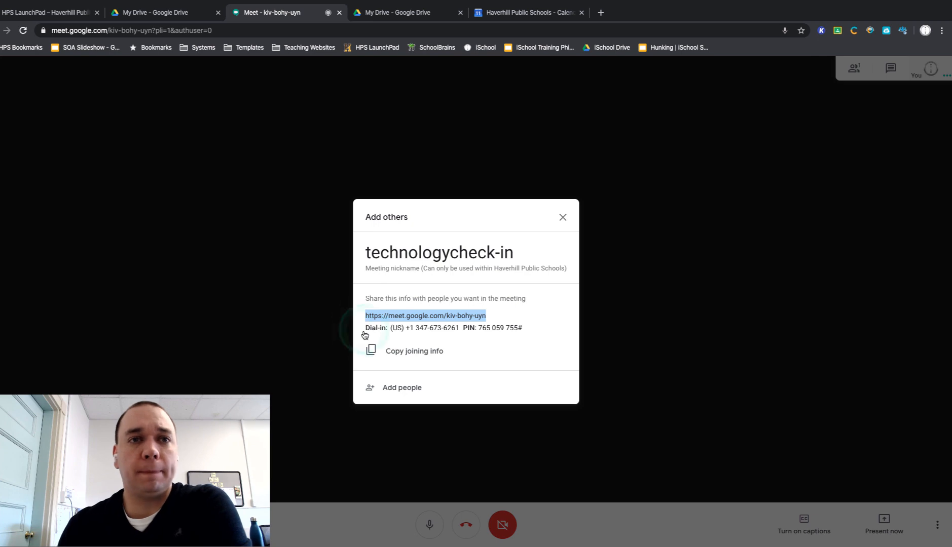
# Step: Add two colleagues as recipients of a meeting invitation and dismiss it without sending
pyautogui.click(411, 389)
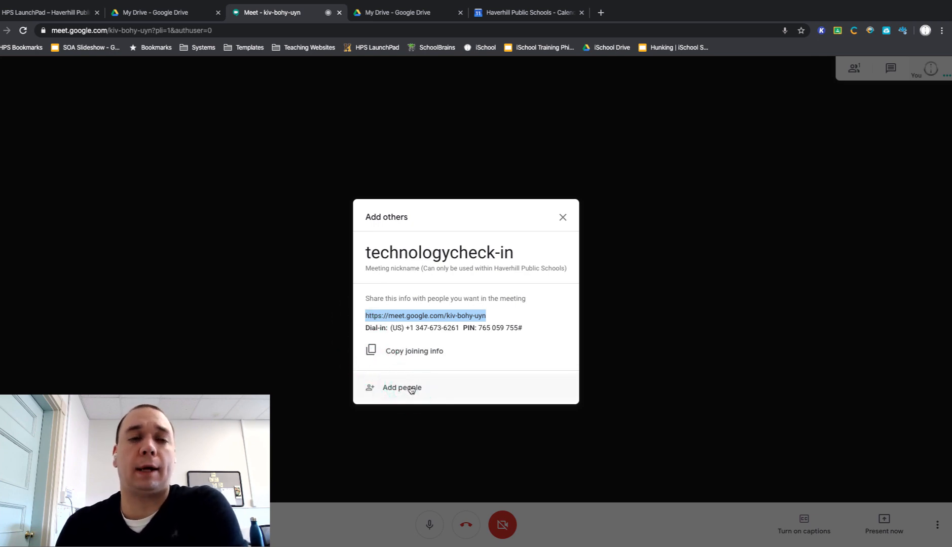
pyautogui.click(389, 390)
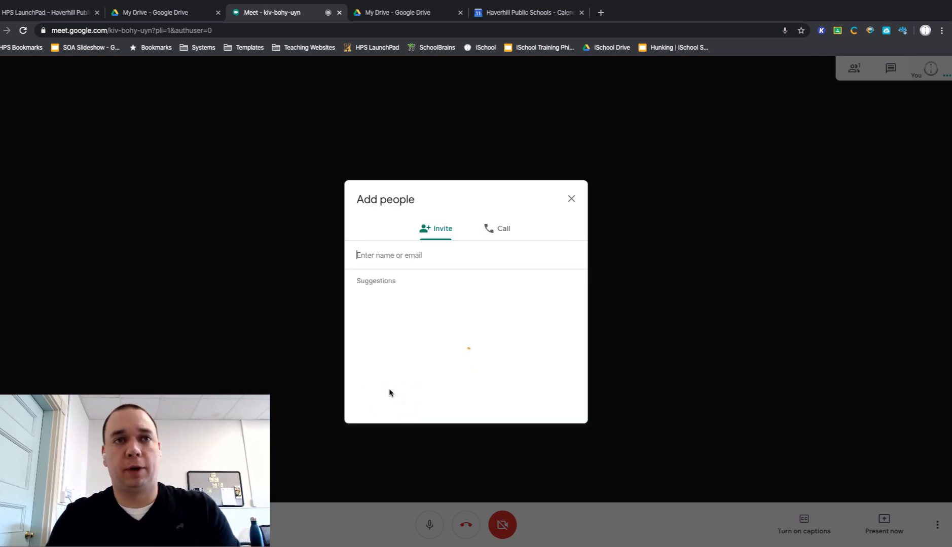
pyautogui.write('cory')
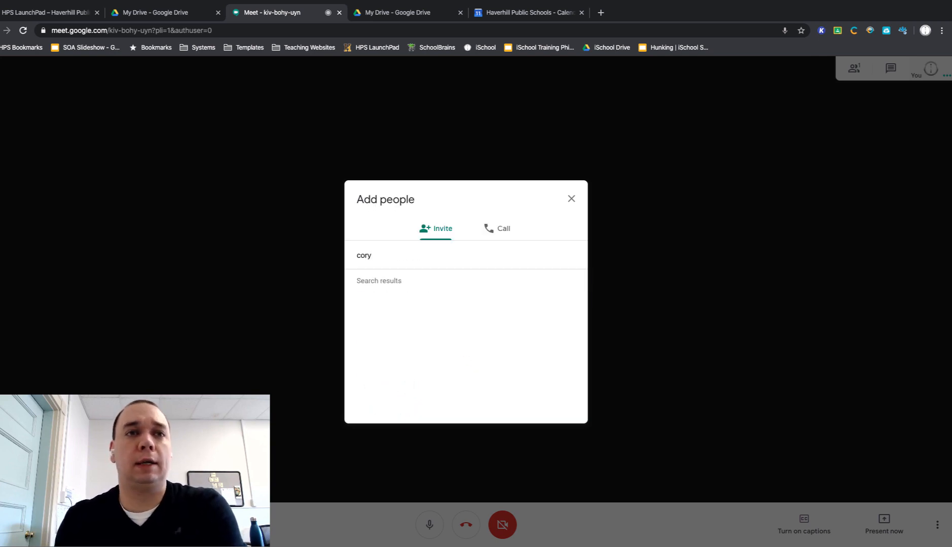
pyautogui.click(440, 299)
pyautogui.write('d')
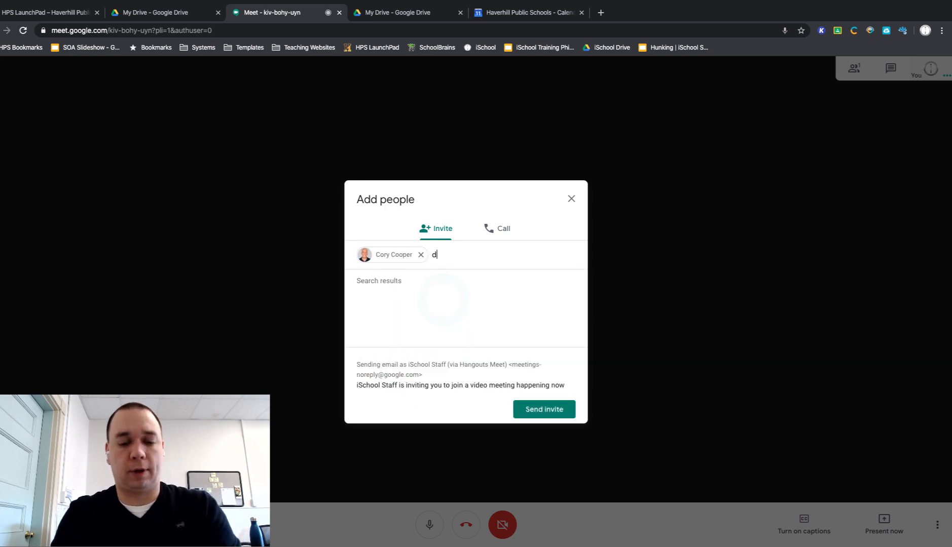
pyautogui.write('ougl')
pyautogui.click(439, 299)
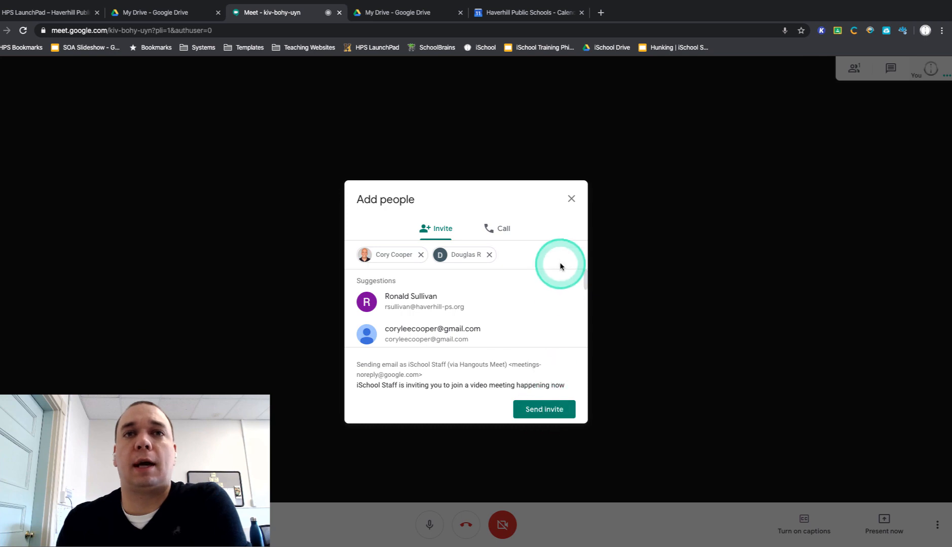
pyautogui.click(571, 201)
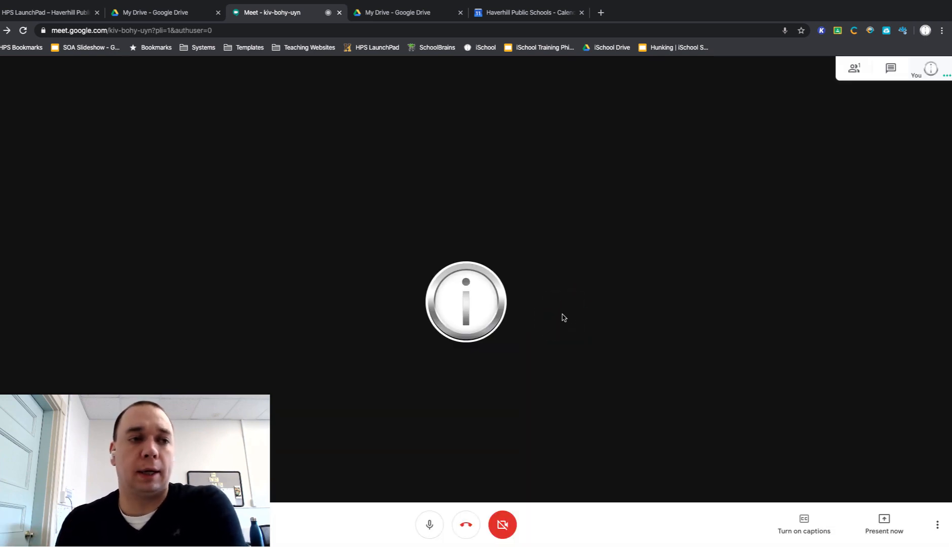
pyautogui.click(567, 316)
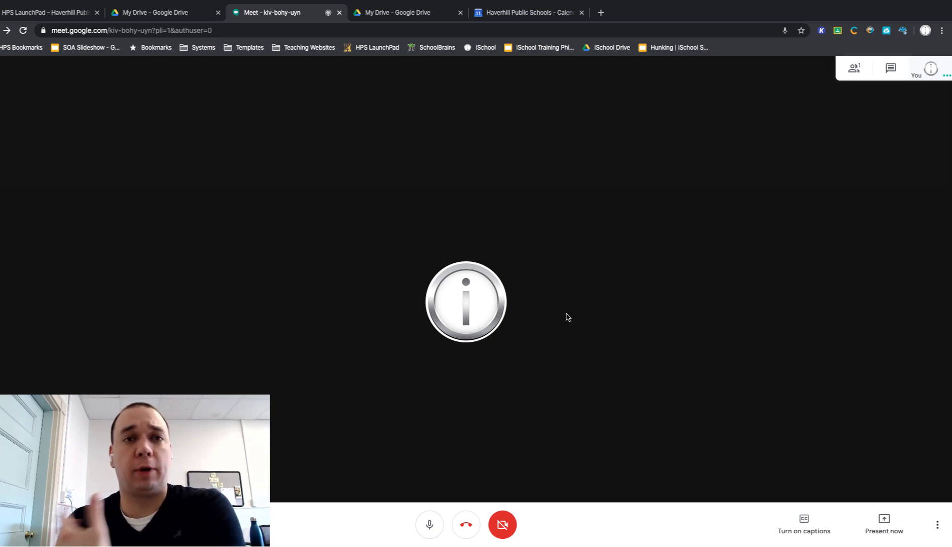
pyautogui.click(568, 311)
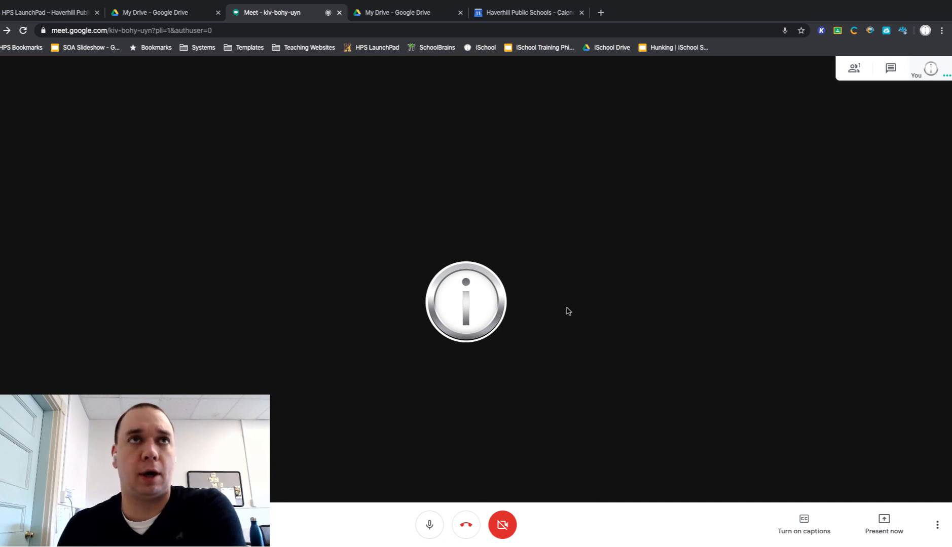
pyautogui.click(688, 350)
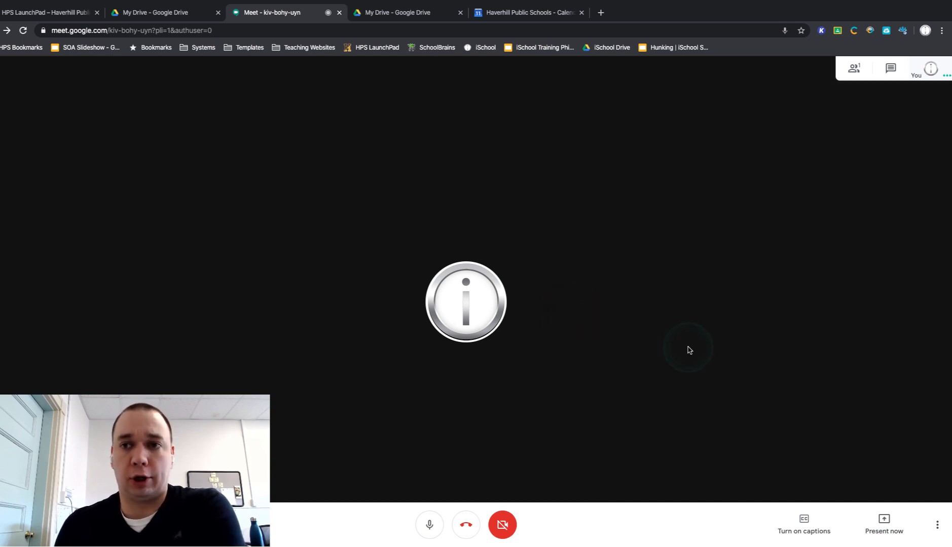
pyautogui.click(788, 386)
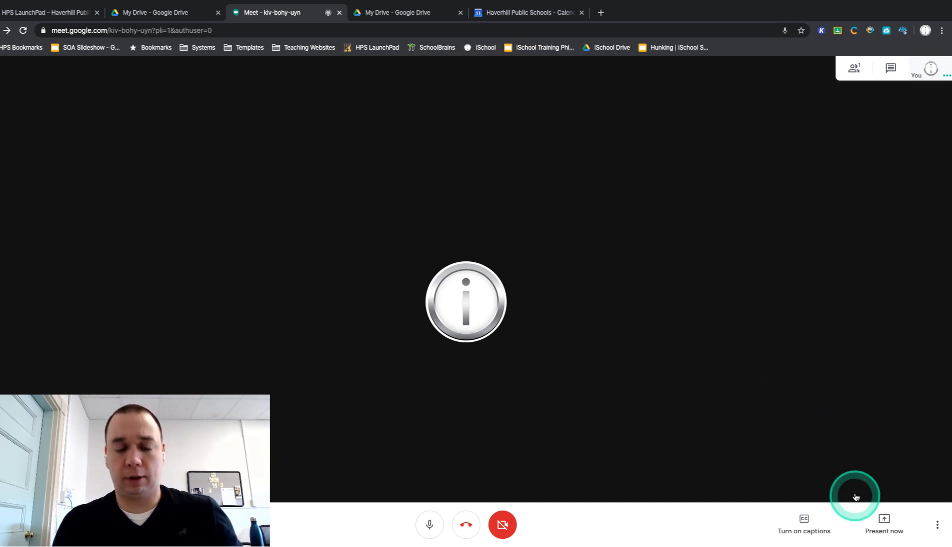
# Step: Present the entire screen to the meeting participants
pyautogui.click(884, 528)
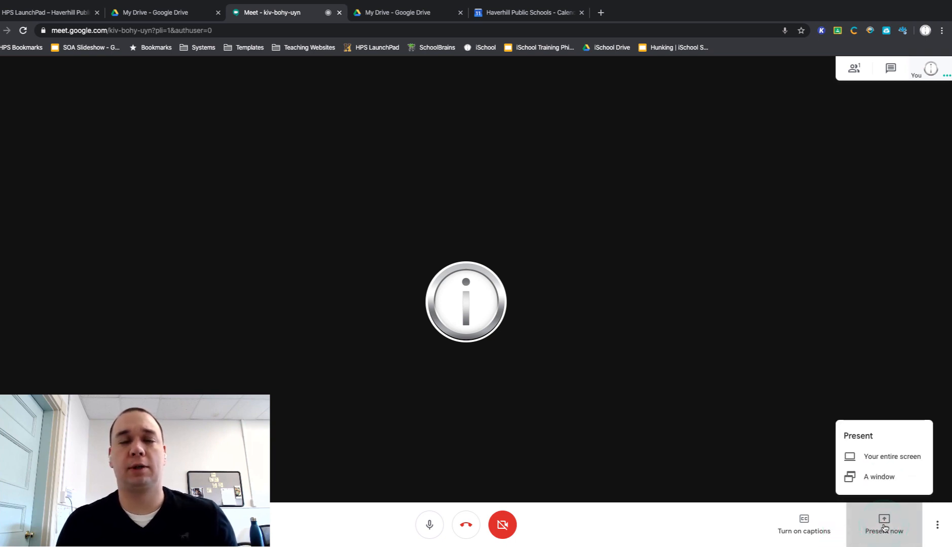
pyautogui.click(888, 455)
pyautogui.click(441, 163)
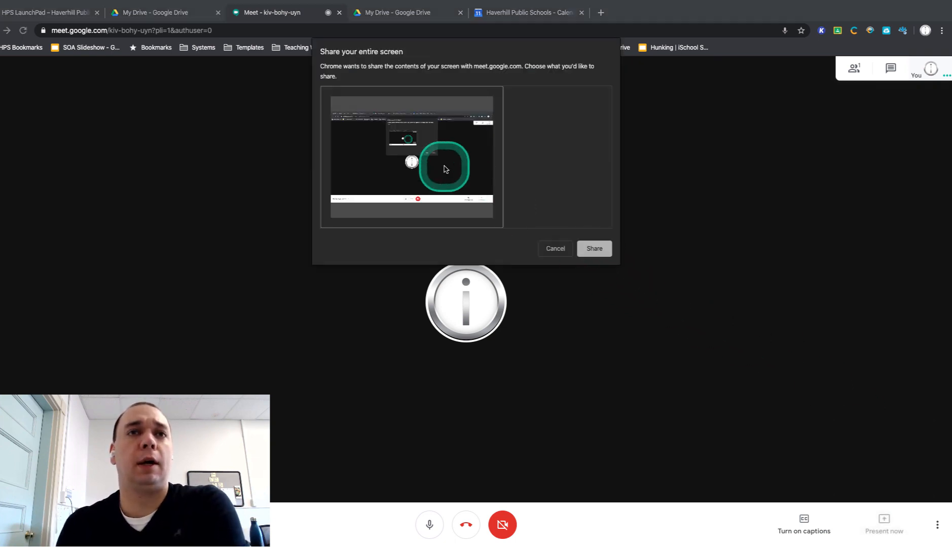
pyautogui.click(595, 249)
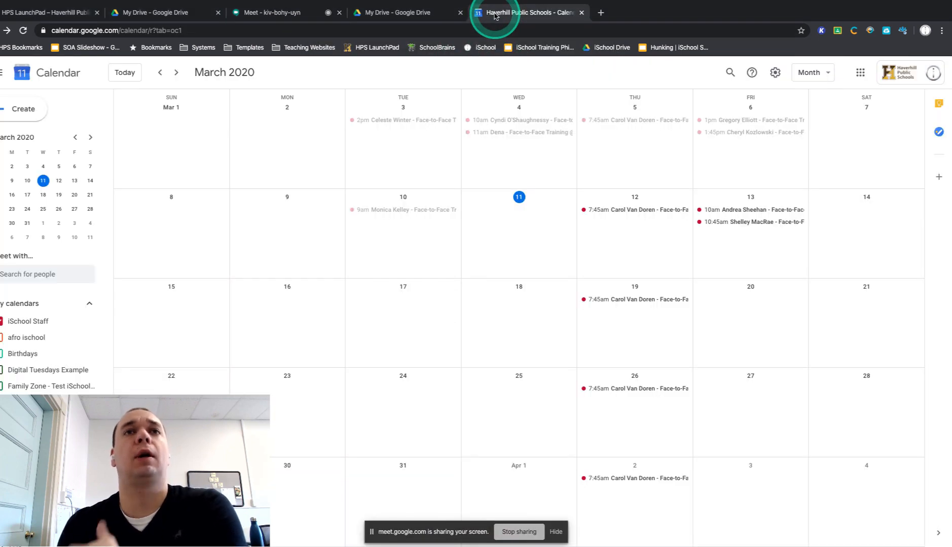
# Step: Show the calendar and My Drive pages while sharing the screen, and return to the meeting to stop presenting
pyautogui.click(496, 13)
pyautogui.click(423, 16)
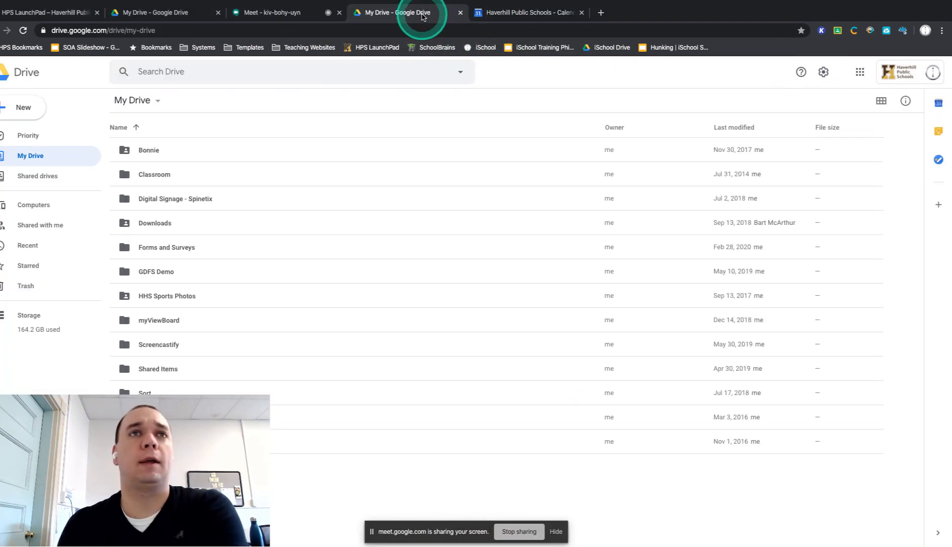
pyautogui.click(293, 14)
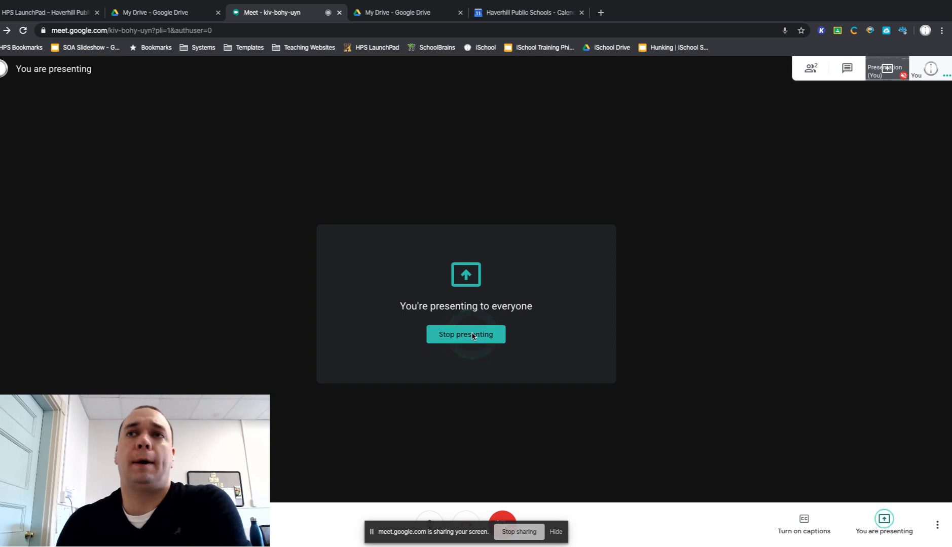
pyautogui.click(607, 412)
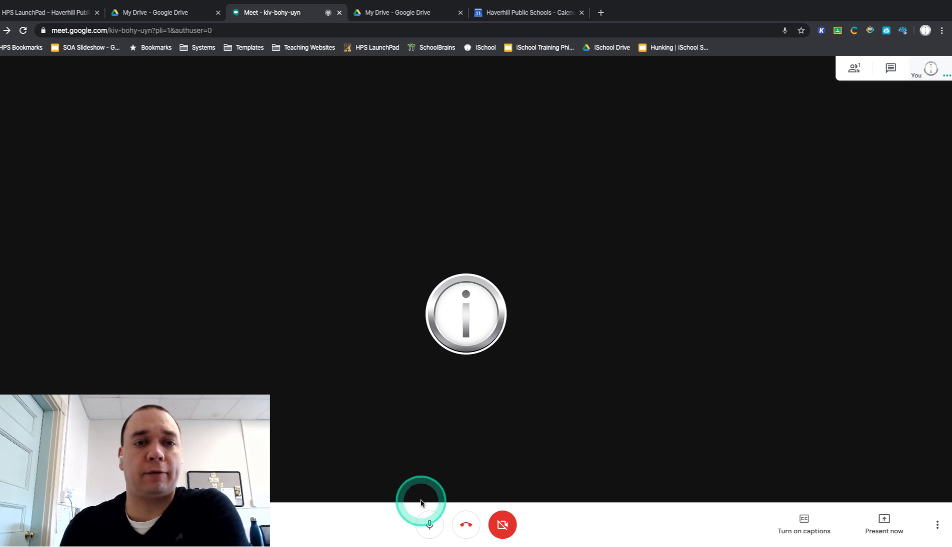
# Step: Mute the microphone in the meeting and unmute it again
pyautogui.click(427, 527)
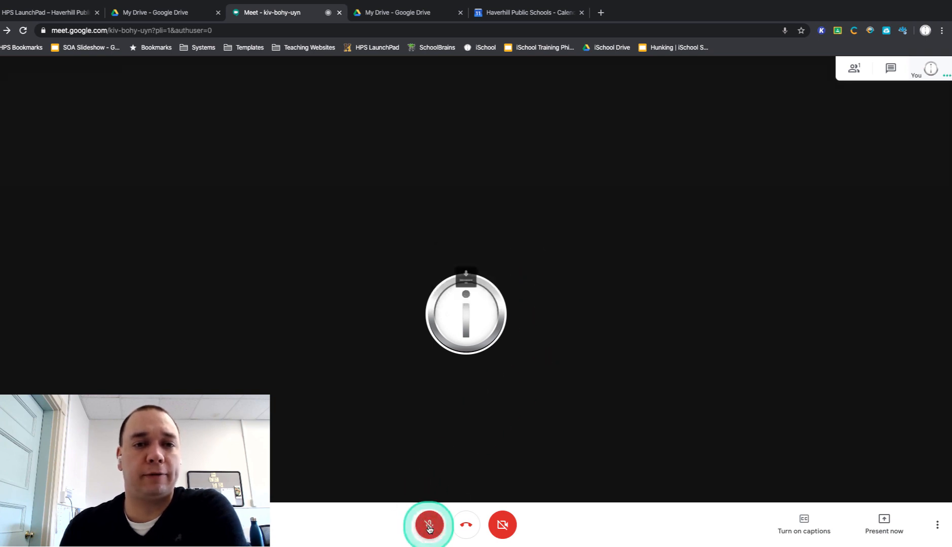
pyautogui.click(435, 528)
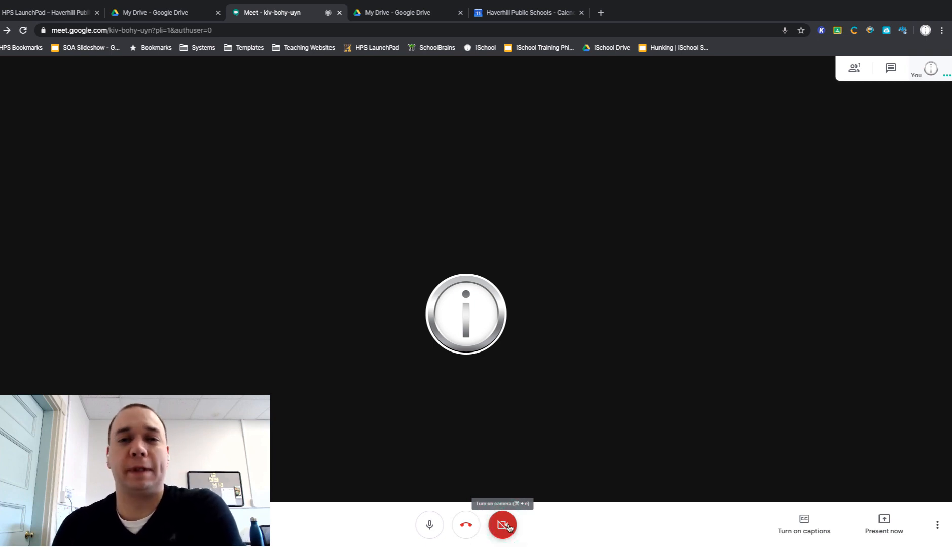
# Step: Send the message "Hello everyone!" in the meeting chat and close the chat
pyautogui.click(890, 74)
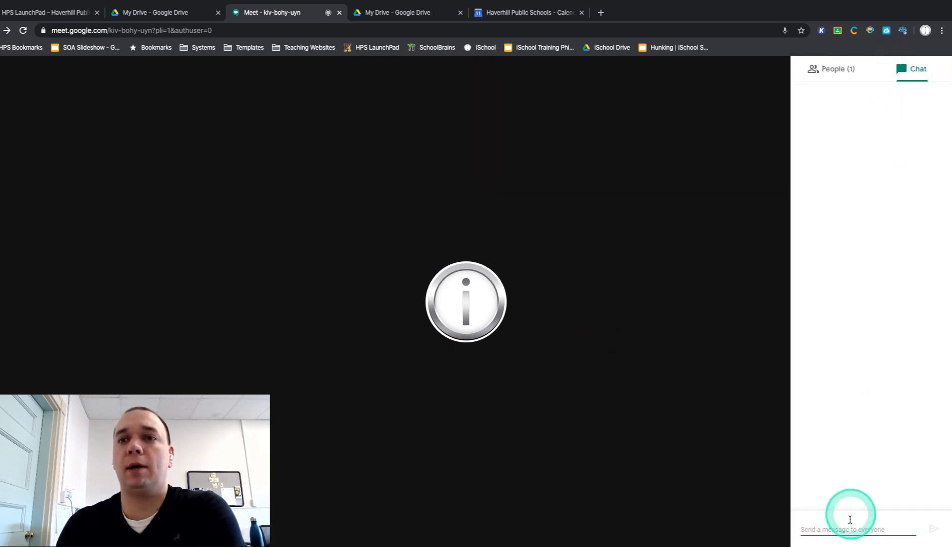
pyautogui.write('Hel')
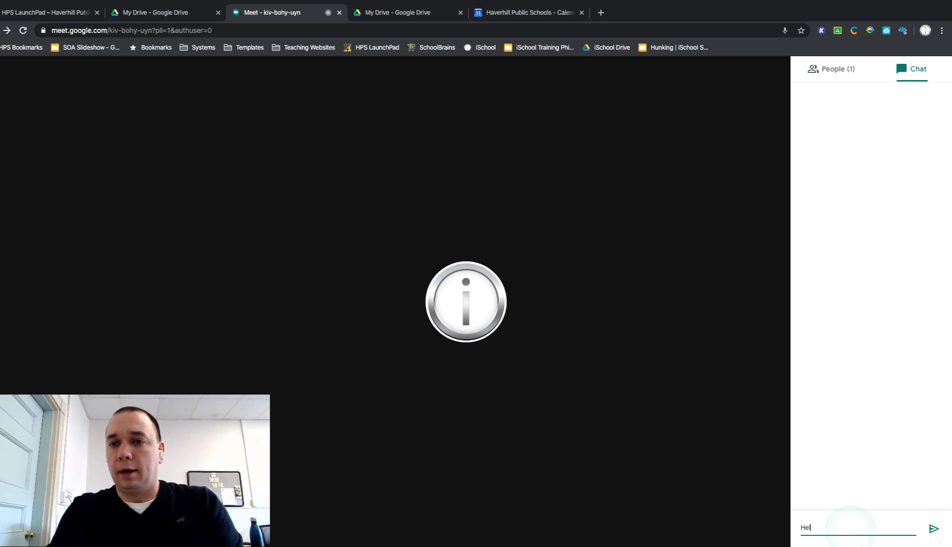
pyautogui.write('lo everyone!')
pyautogui.press('Return')
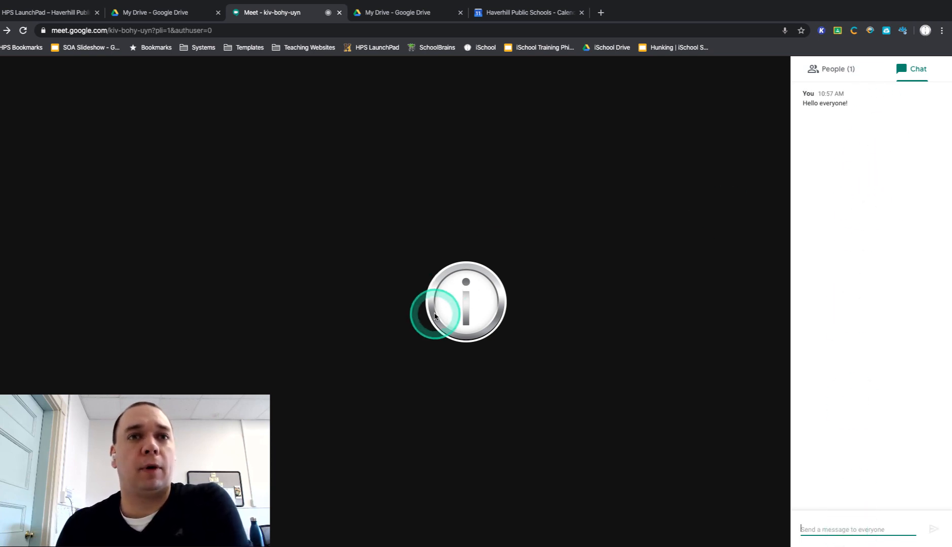
pyautogui.click(701, 253)
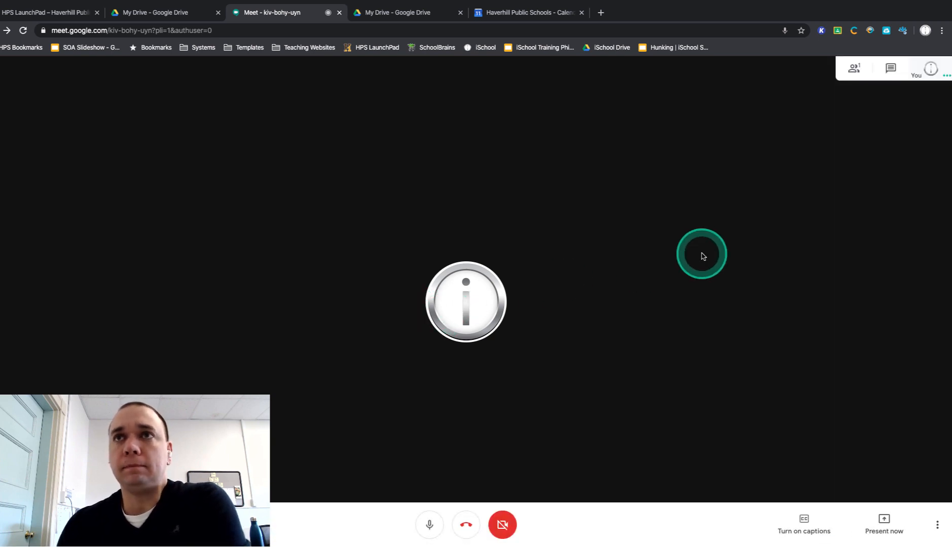
# Step: Open the list of people in the meeting
pyautogui.click(855, 73)
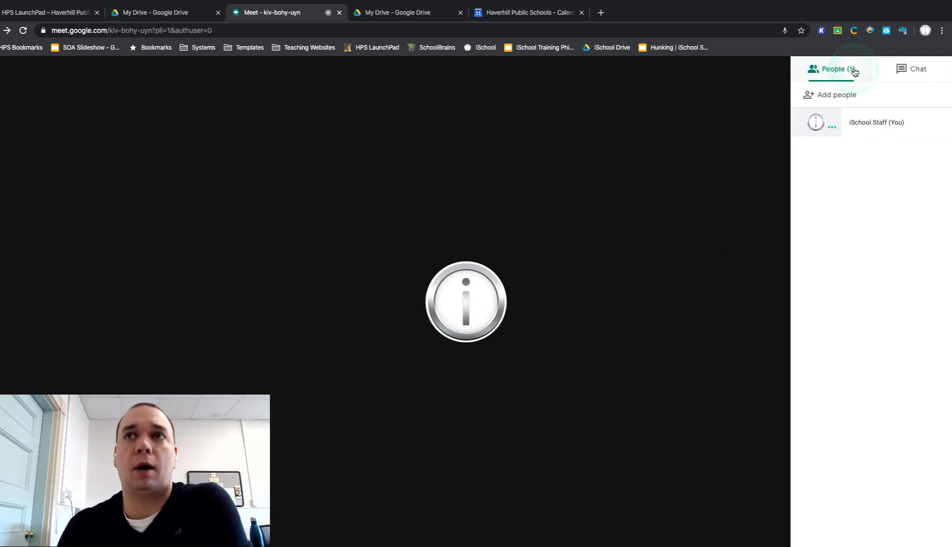
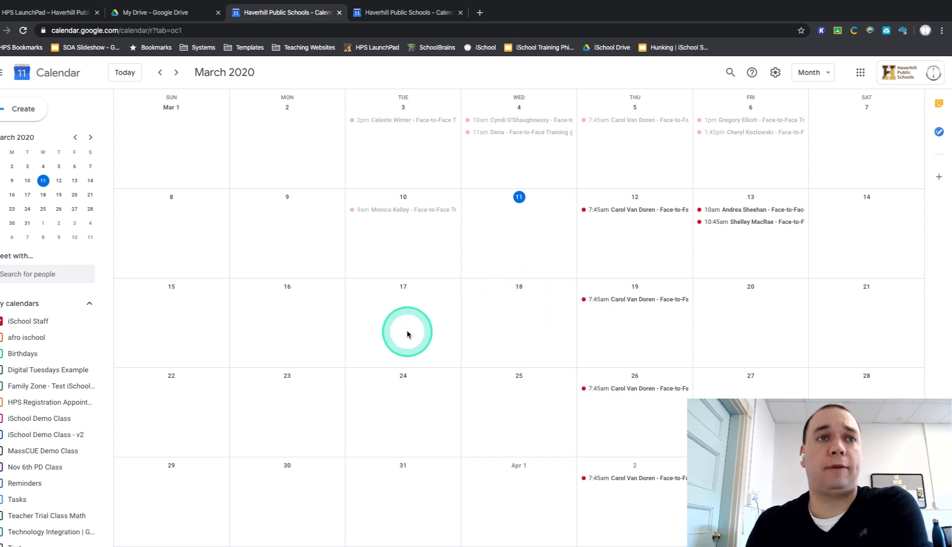
# Step: Create a calendar event on March 16, 2020, titled with the teacher's name and "Open Hours", from 9:00am to 10:00am
pyautogui.click(293, 314)
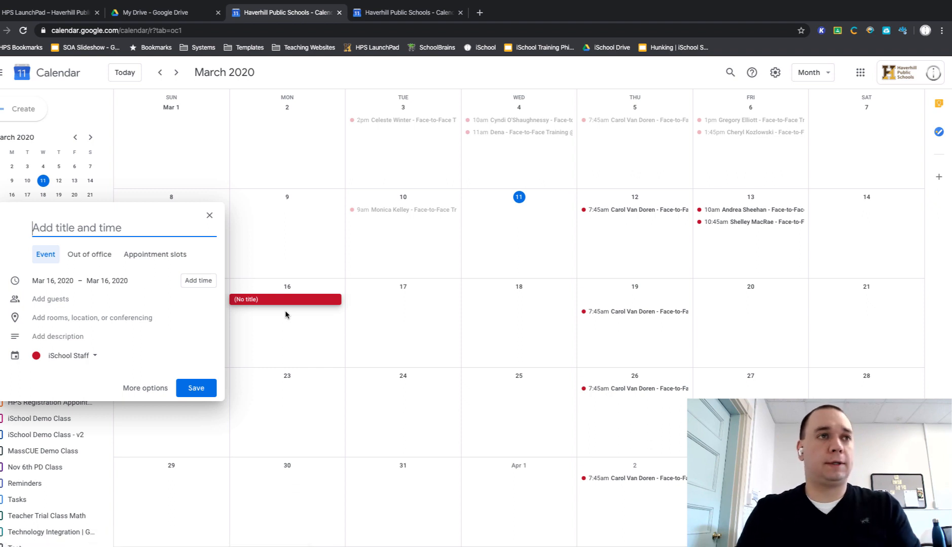
pyautogui.write('Mr Nagel Open Hours')
pyautogui.click(191, 287)
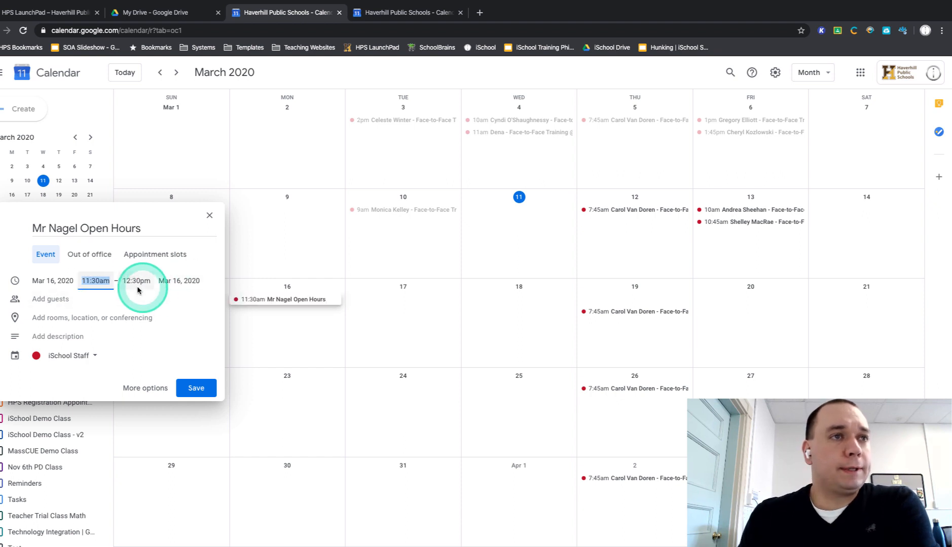
pyautogui.write('9:00')
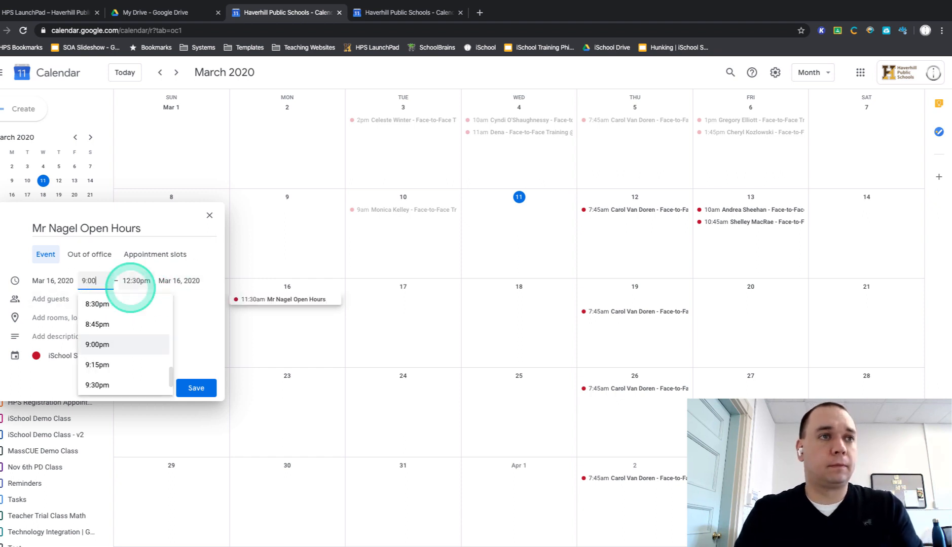
pyautogui.write('a')
pyautogui.click(130, 284)
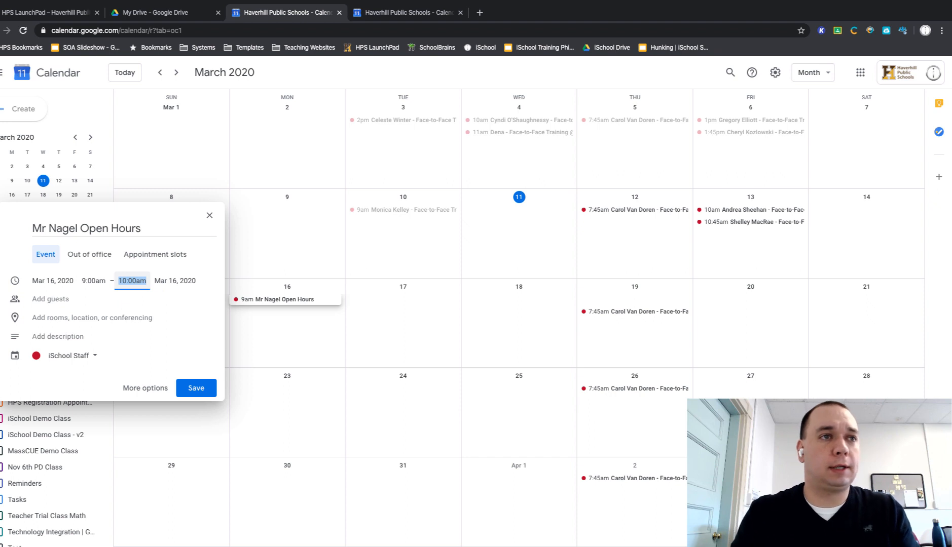
# Step: Add the class "iSchool Demo Class - v2" as a guest of the event
pyautogui.click(71, 302)
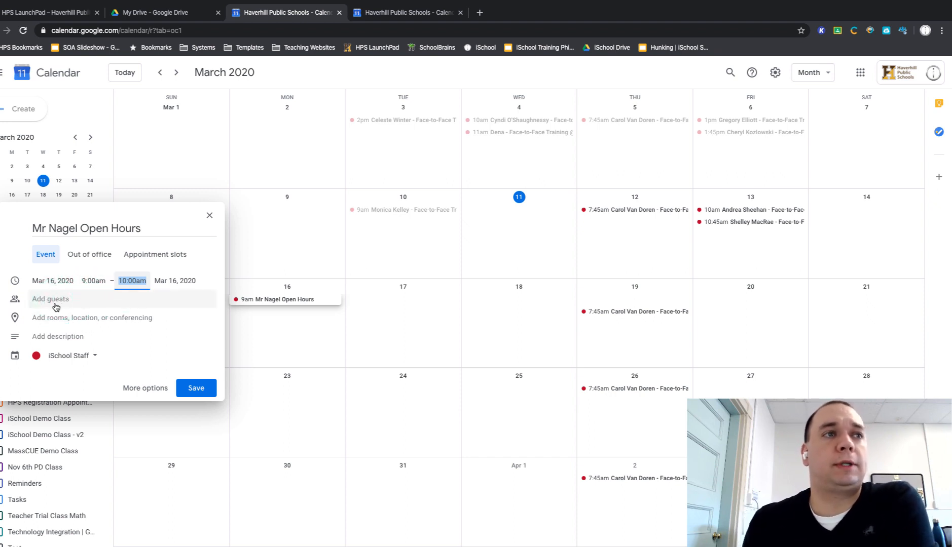
pyautogui.click(55, 304)
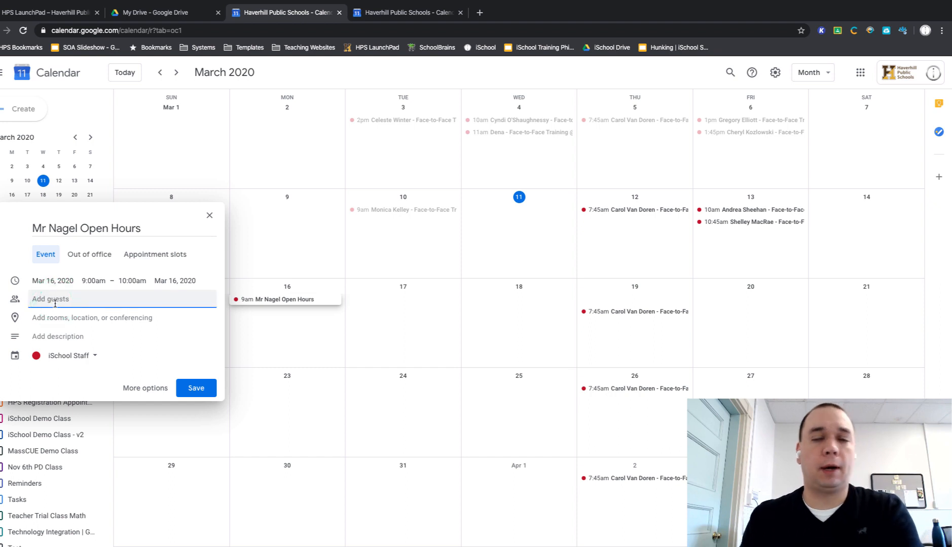
pyautogui.write('ischool')
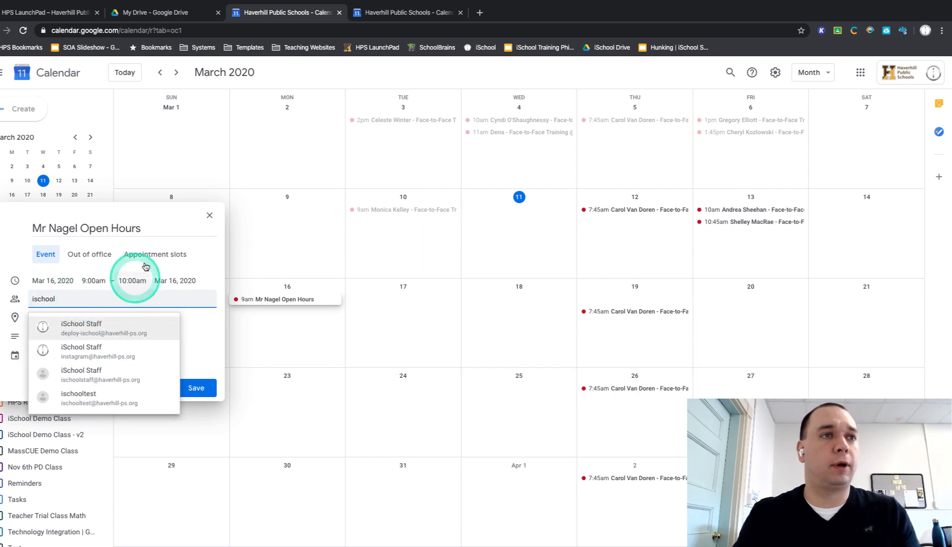
pyautogui.click(146, 229)
pyautogui.click(109, 302)
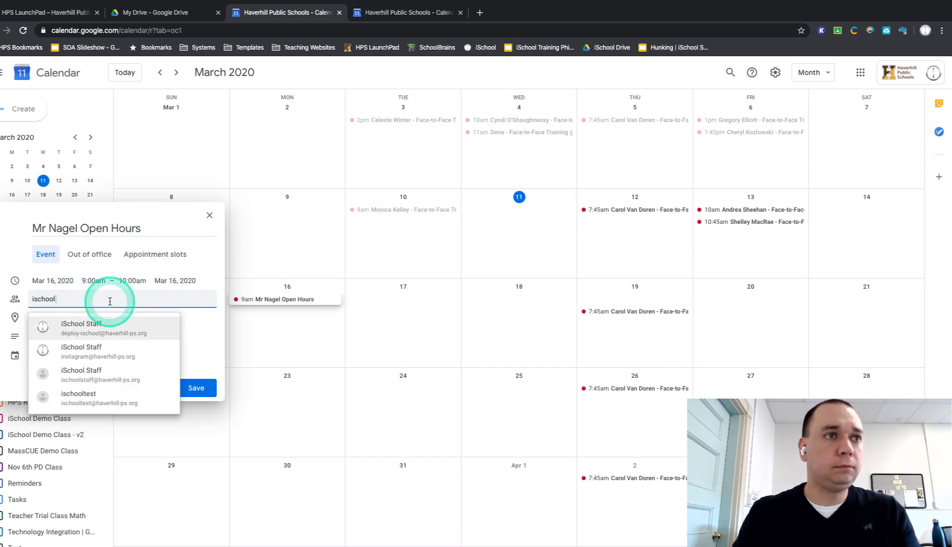
pyautogui.write('demo')
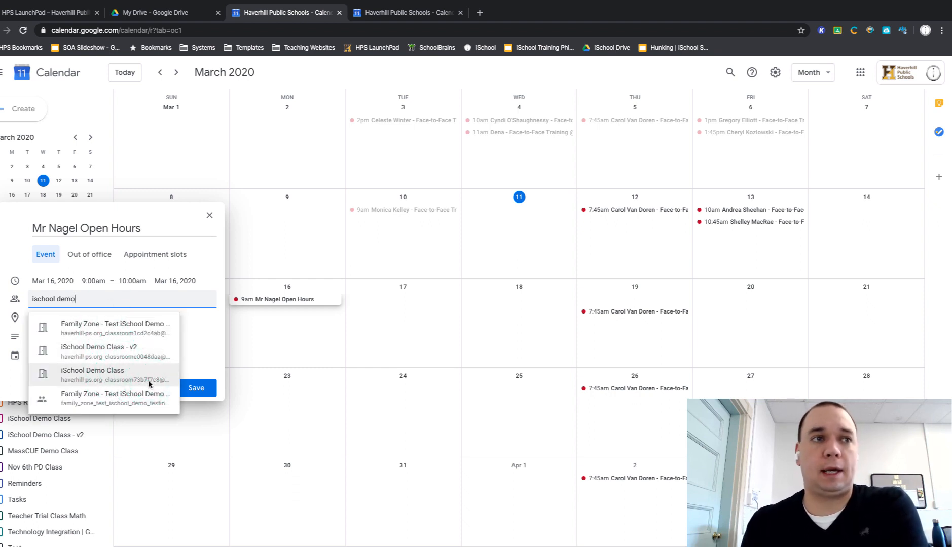
pyautogui.click(136, 354)
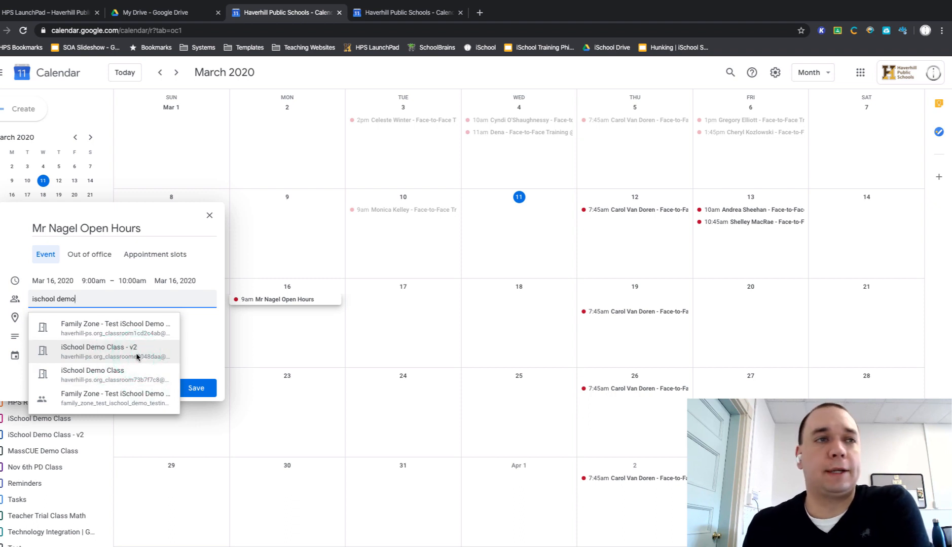
pyautogui.click(136, 357)
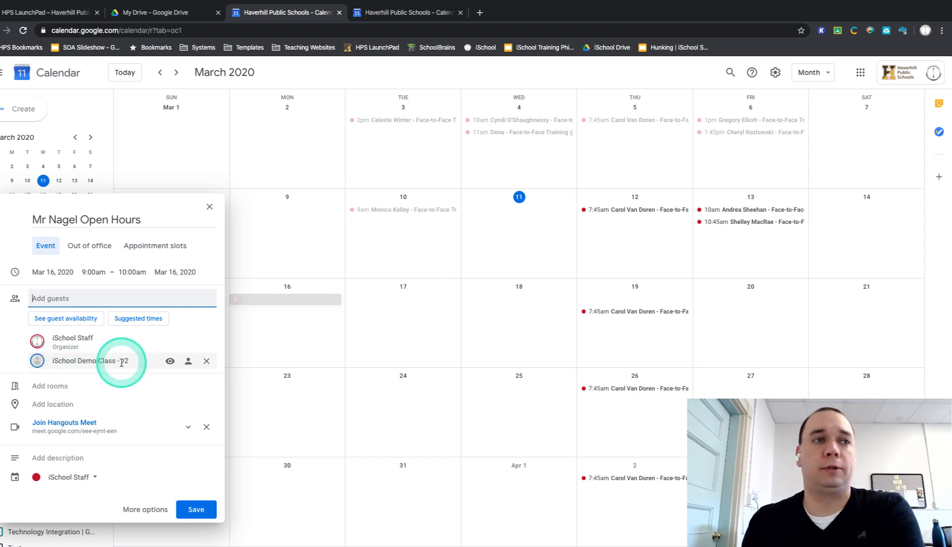
# Step: Save the event without sending invitation emails to the guests
pyautogui.moveTo(96, 360)
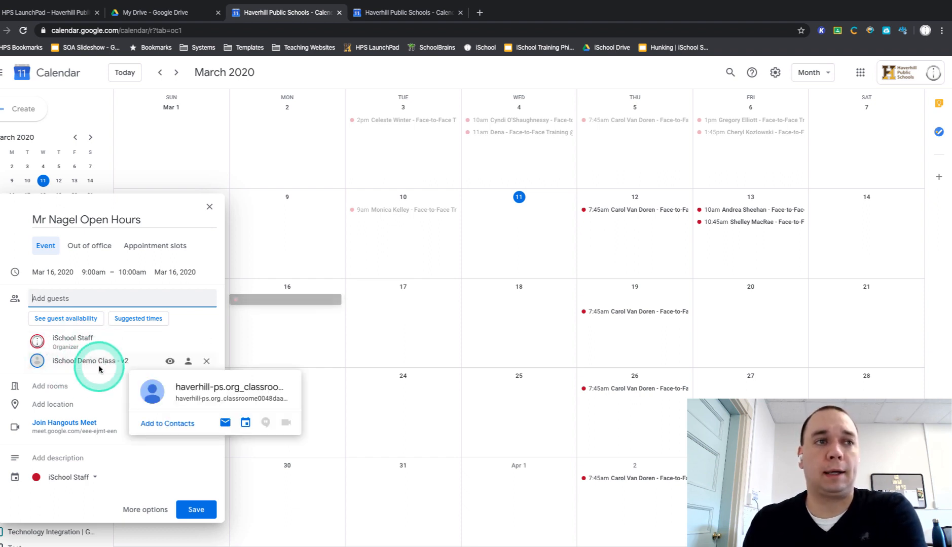
pyautogui.click(159, 411)
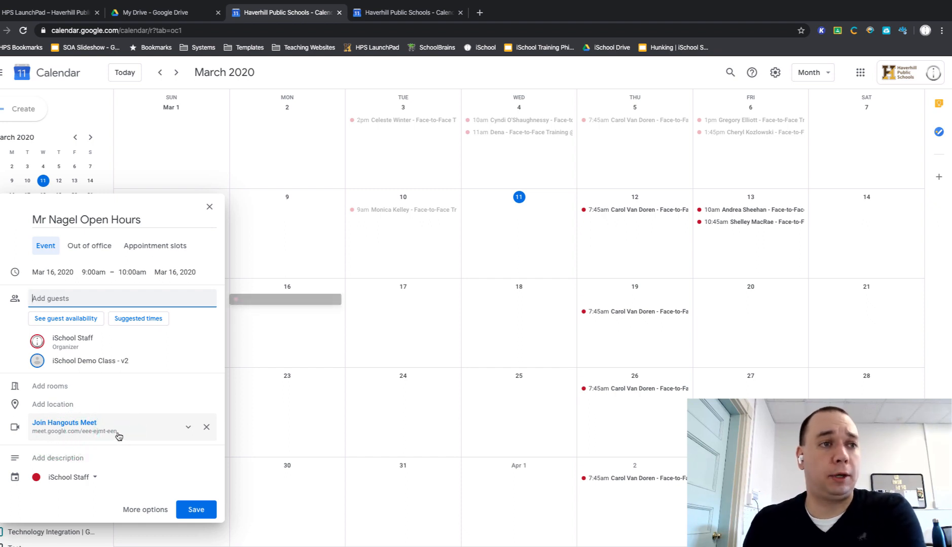
pyautogui.click(195, 511)
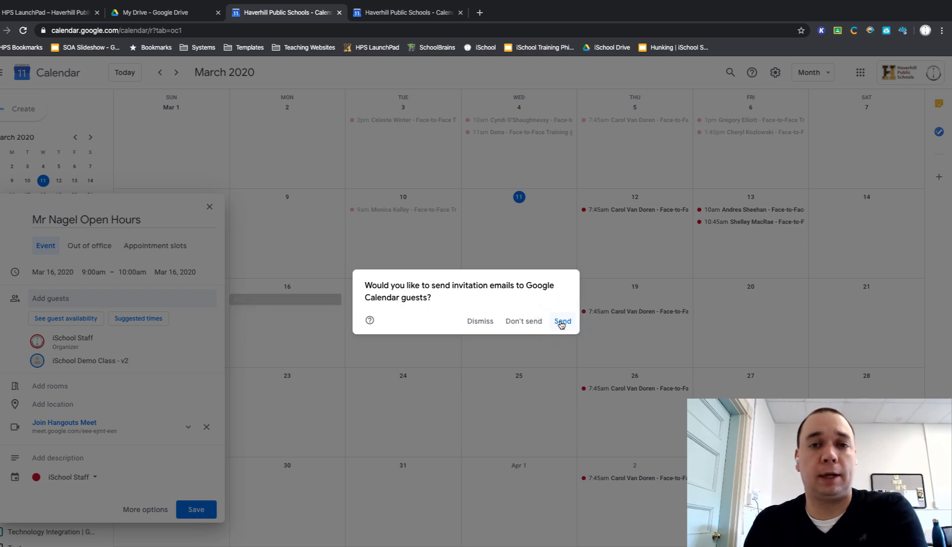
pyautogui.click(532, 323)
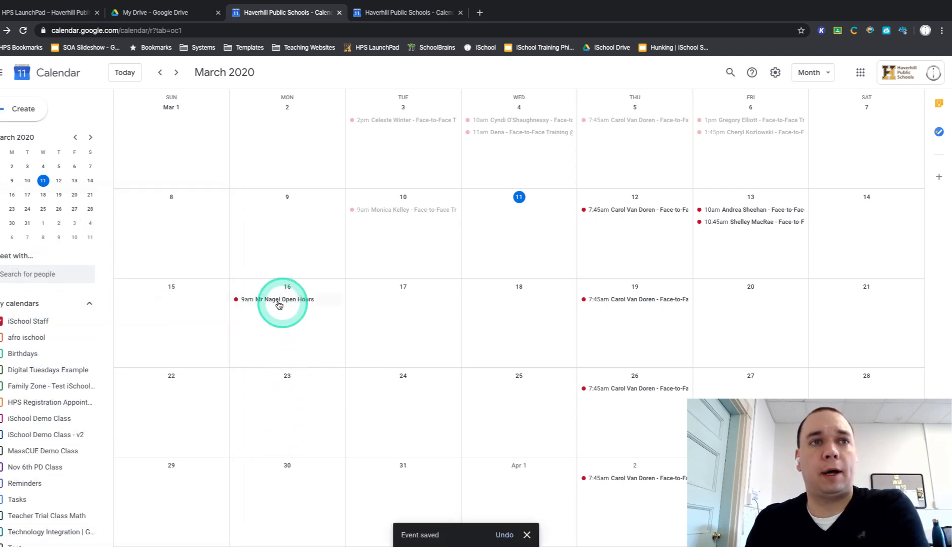
# Step: Open the saved Open Hours event on March 16 and copy its conference link to the clipboard
pyautogui.click(279, 299)
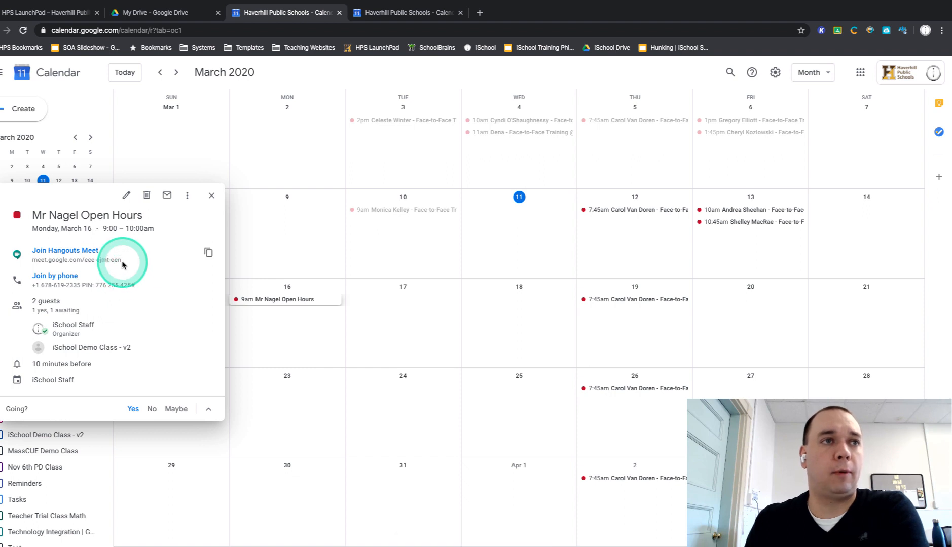
pyautogui.moveTo(122, 260); pyautogui.dragTo(30, 263)
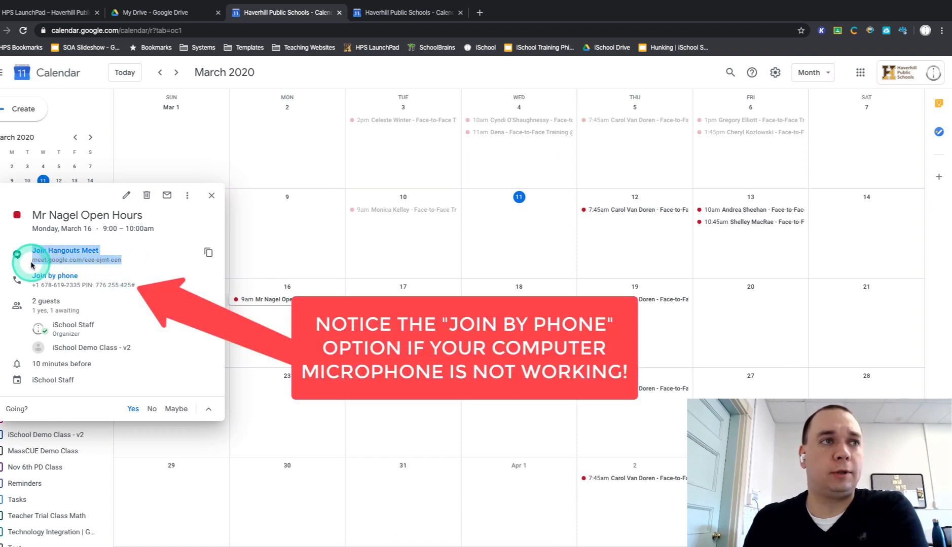
pyautogui.tripleClick(50, 263)
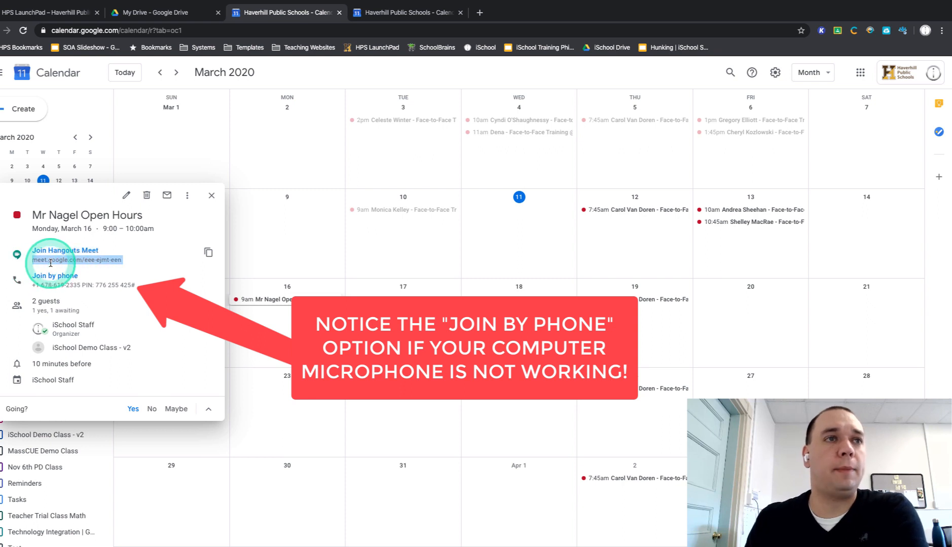
pyautogui.click(209, 253)
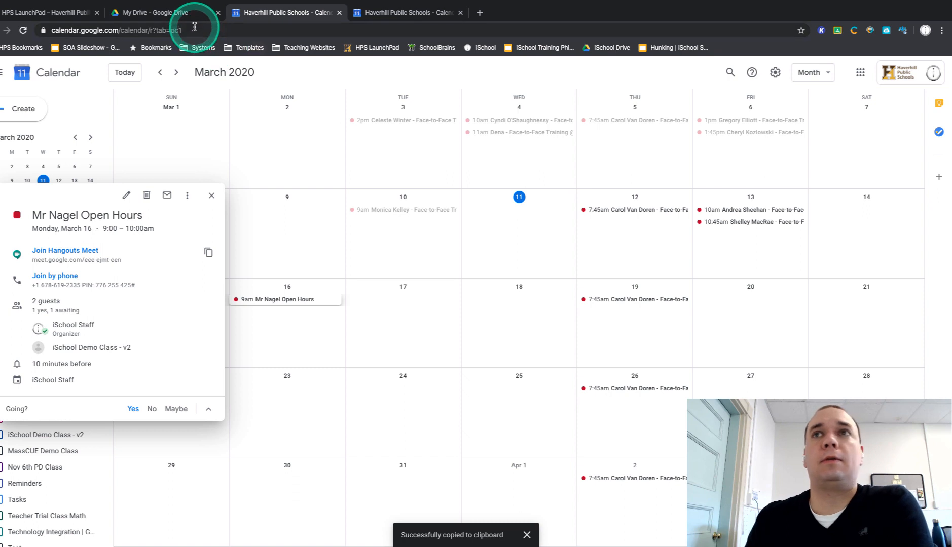
# Step: Switch to Google Classroom and open the class "iSchool Demo Class - v2"
pyautogui.click(860, 72)
pyautogui.click(927, 124)
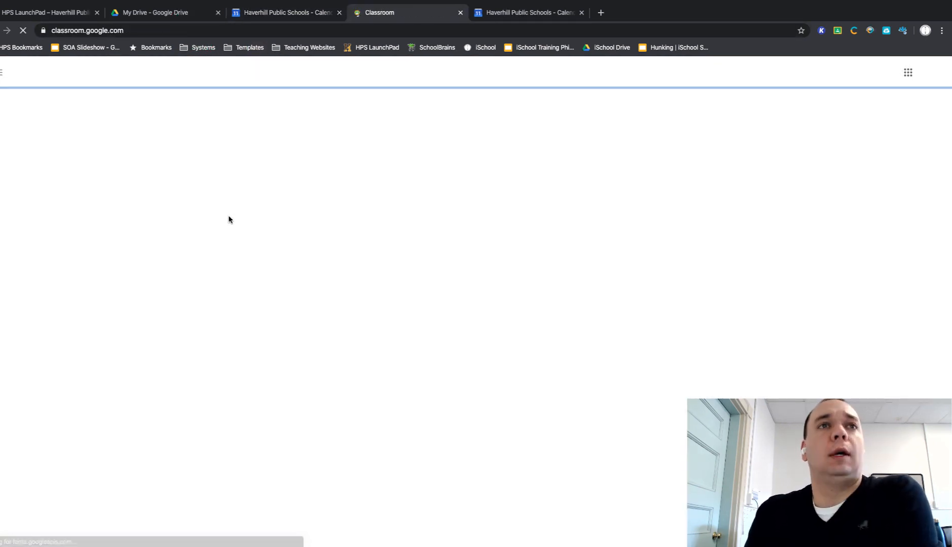
pyautogui.click(233, 217)
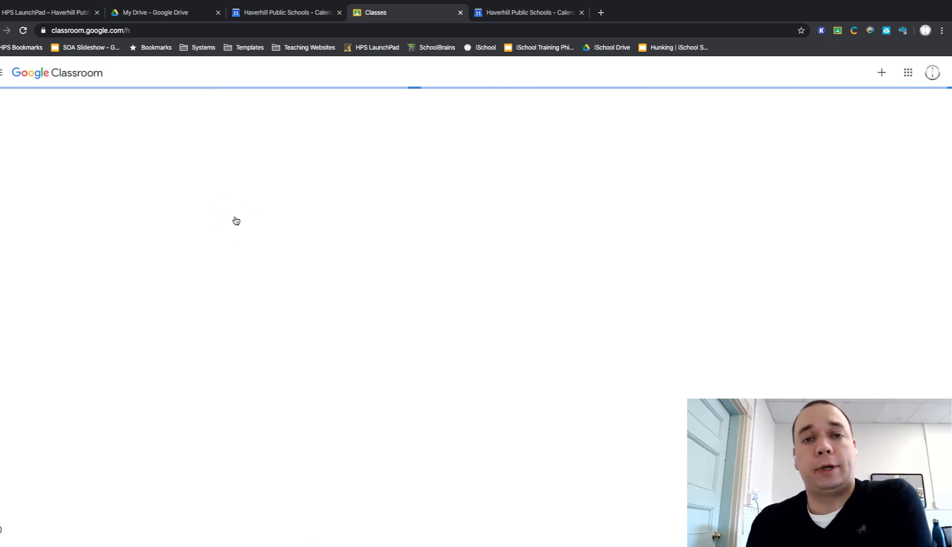
pyautogui.click(235, 221)
pyautogui.click(389, 120)
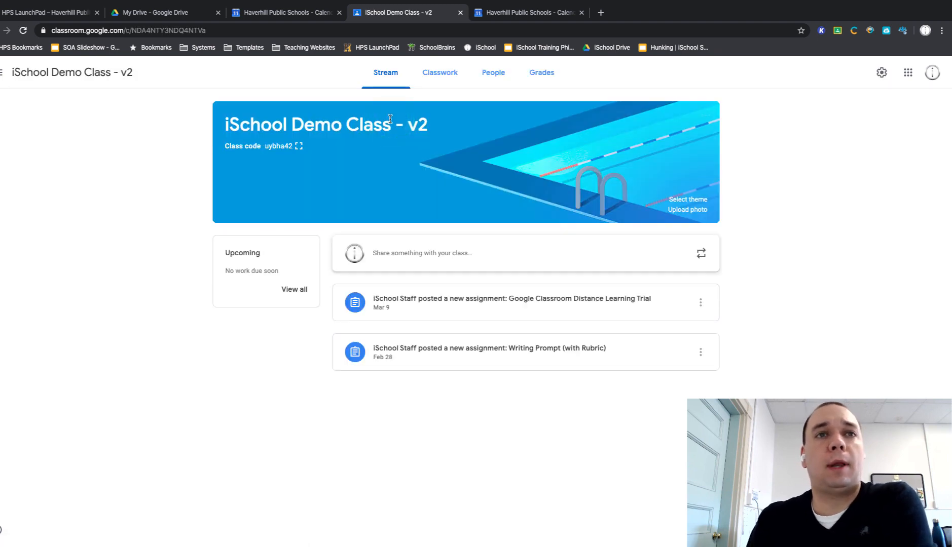
# Step: Write the class announcement "Open hours this upcoming Monday - see you at 9am!" for all students
pyautogui.click(427, 256)
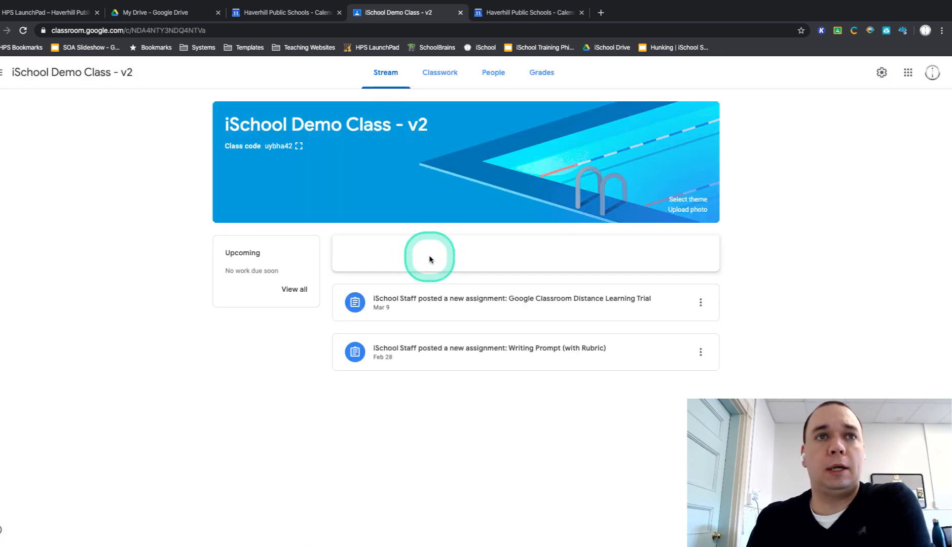
pyautogui.click(463, 333)
pyautogui.write('Open hours this upcm')
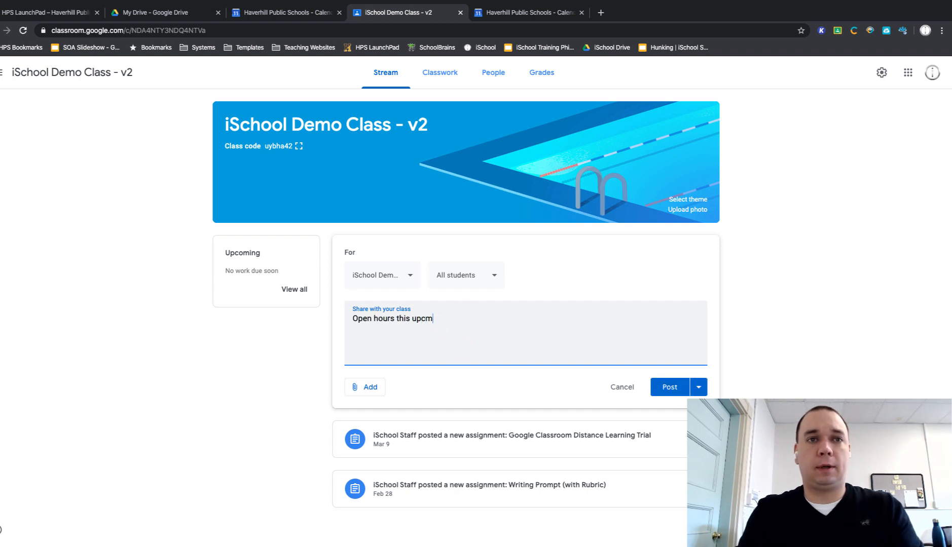
pyautogui.write('g')
pyautogui.click(462, 333)
pyautogui.write('Monday - see you at 9am!')
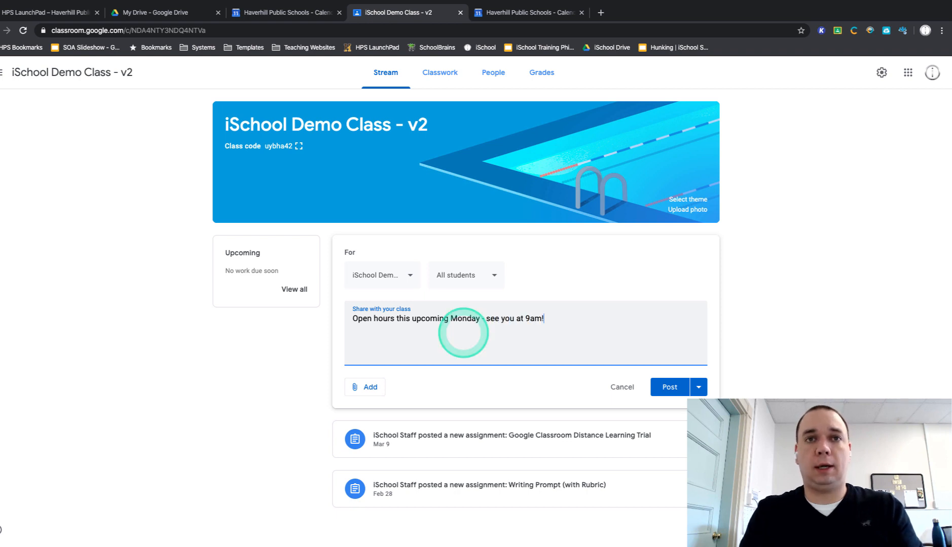
# Step: Attach the copied Meet link to the announcement and post it to the class stream
pyautogui.click(368, 388)
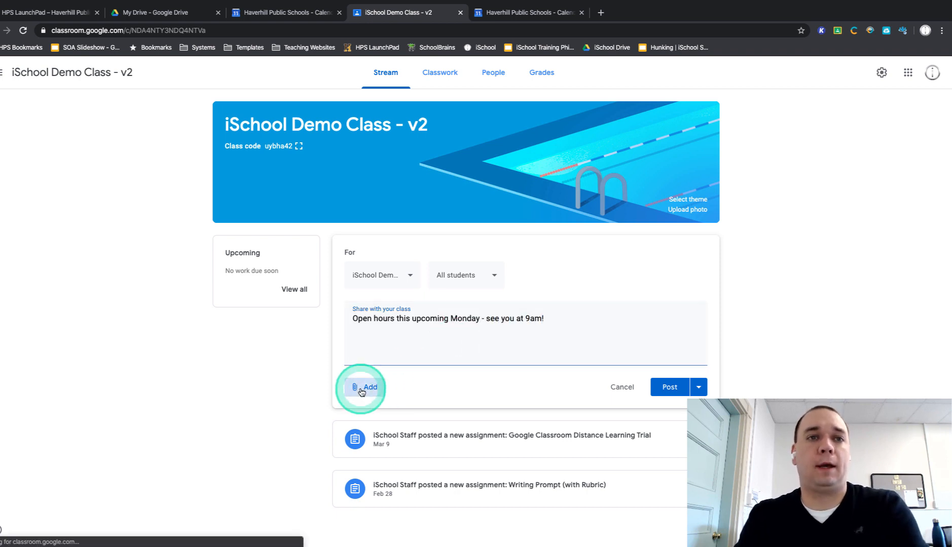
pyautogui.click(374, 429)
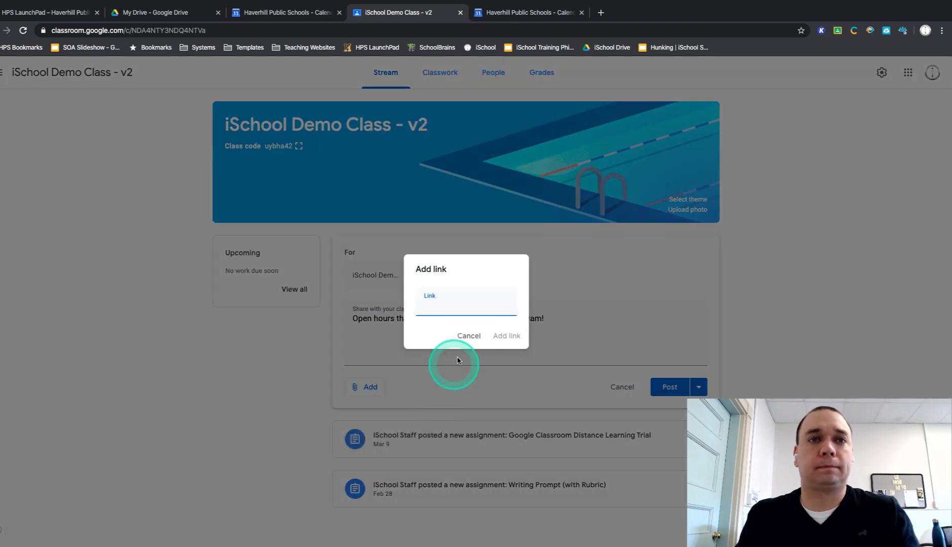
pyautogui.hotkey('ctrl', 'v')
pyautogui.click(505, 335)
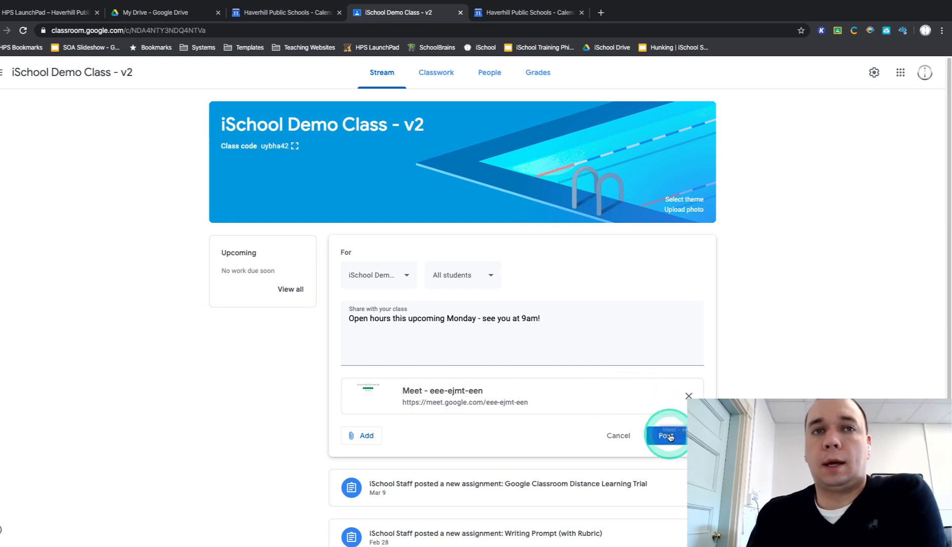
pyautogui.click(668, 436)
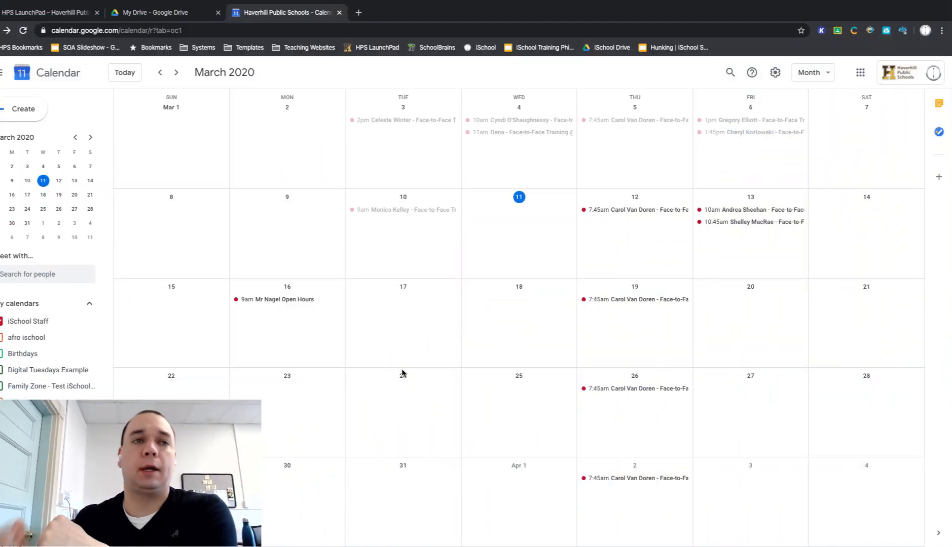
# Step: Open the Open Hours event on March 16 for editing in Google Calendar and add a live stream to its Hangouts Meet conference
pyautogui.click(363, 345)
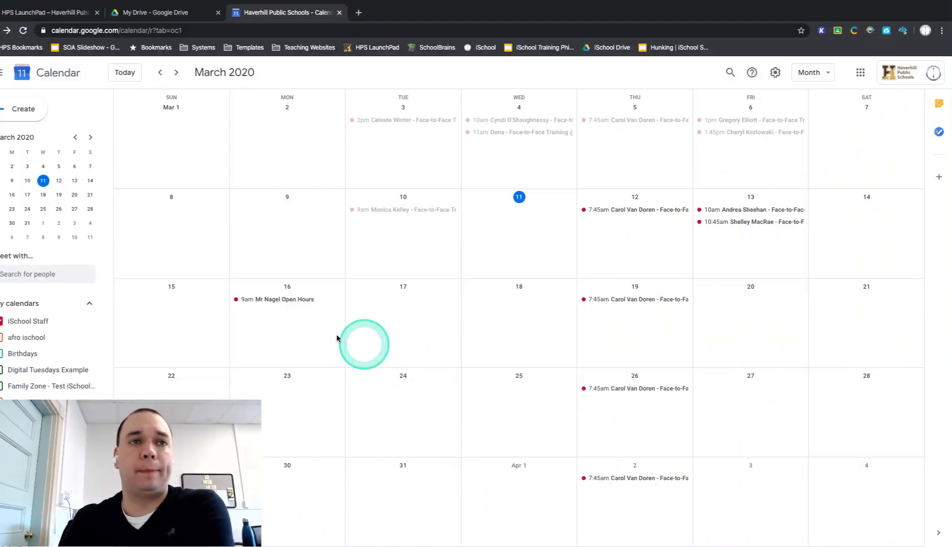
pyautogui.click(302, 305)
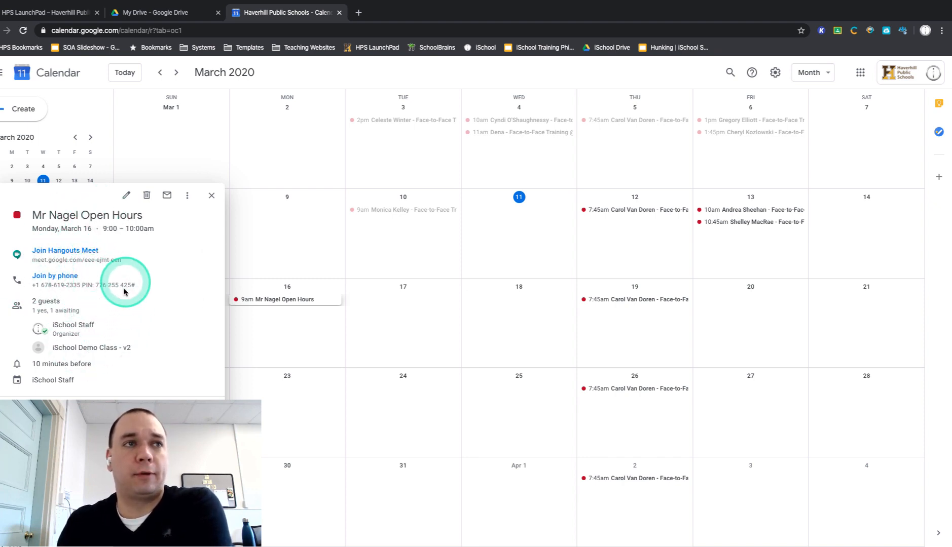
pyautogui.click(126, 195)
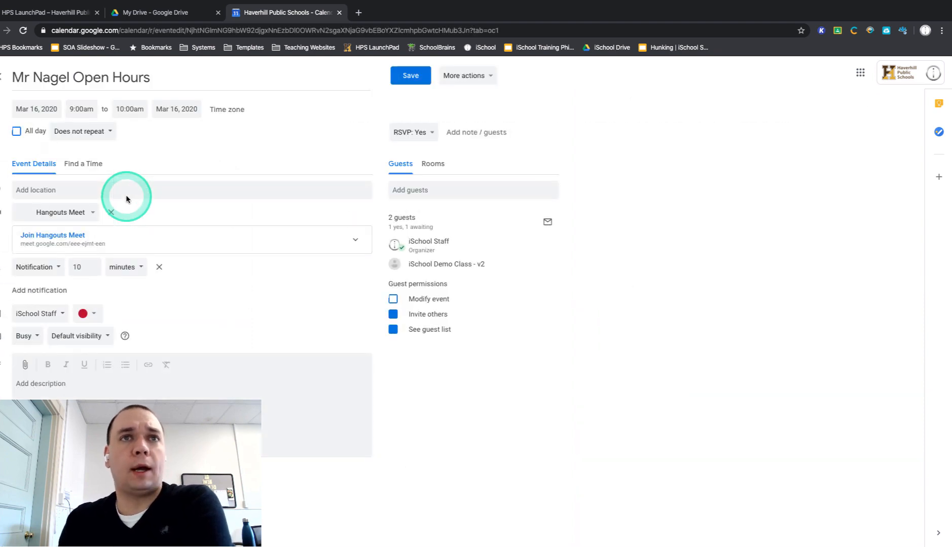
pyautogui.click(192, 173)
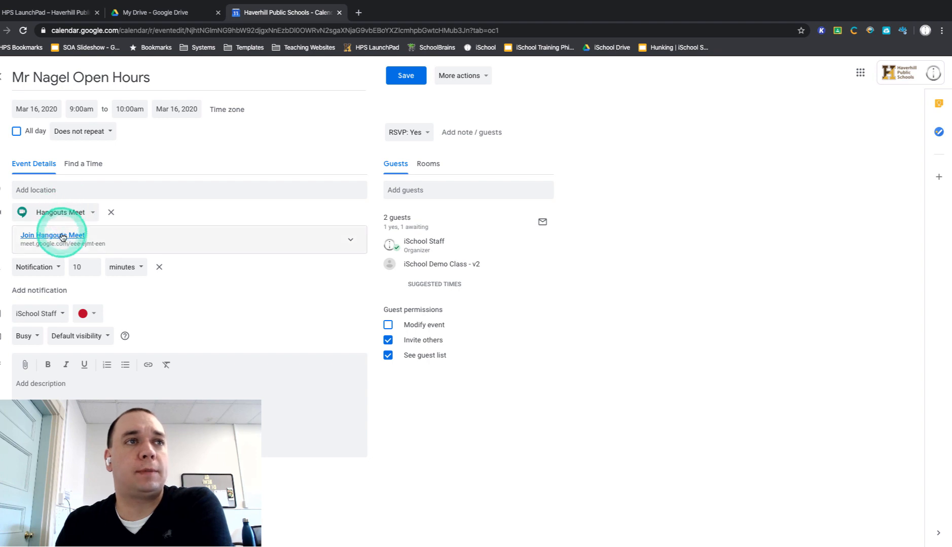
pyautogui.click(351, 242)
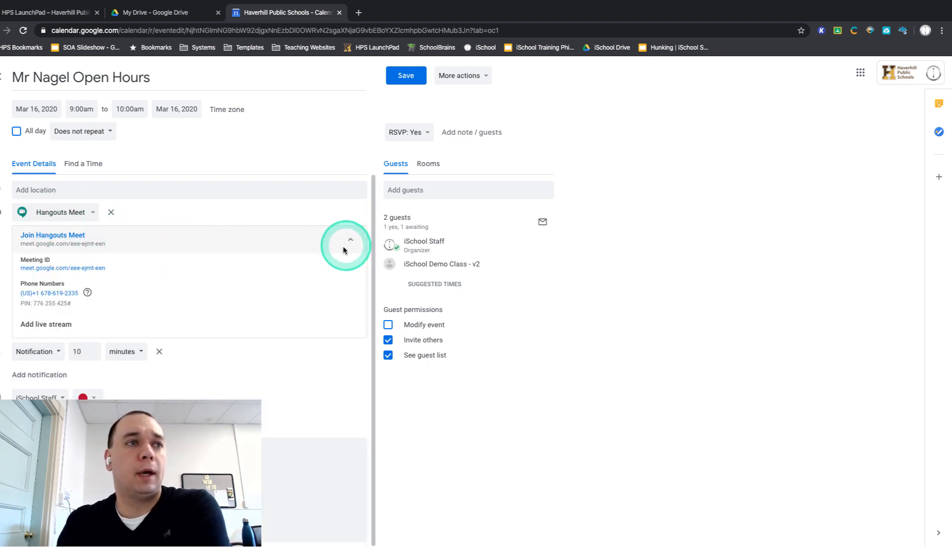
pyautogui.click(55, 330)
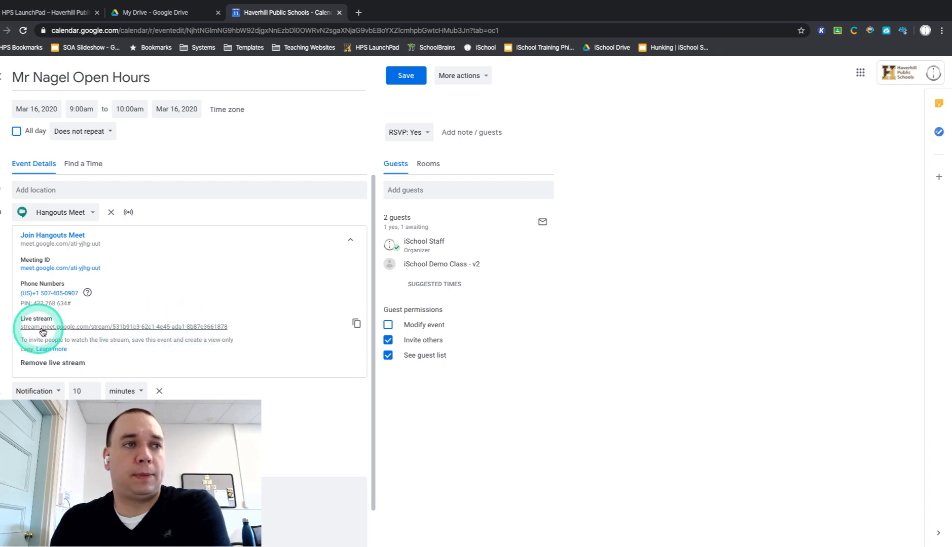
# Step: Copy the live stream link and save the Open Hours event without sending update emails to the guests
pyautogui.click(356, 324)
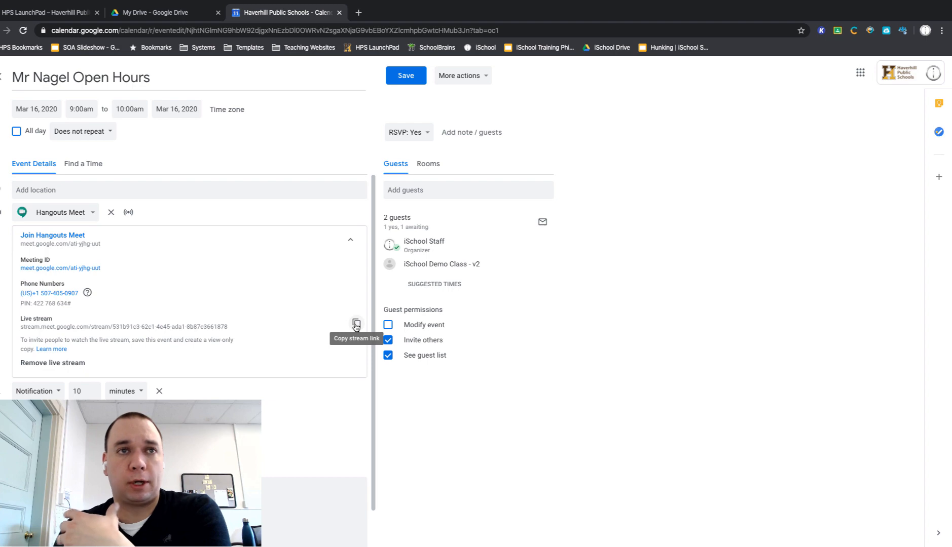
pyautogui.click(400, 82)
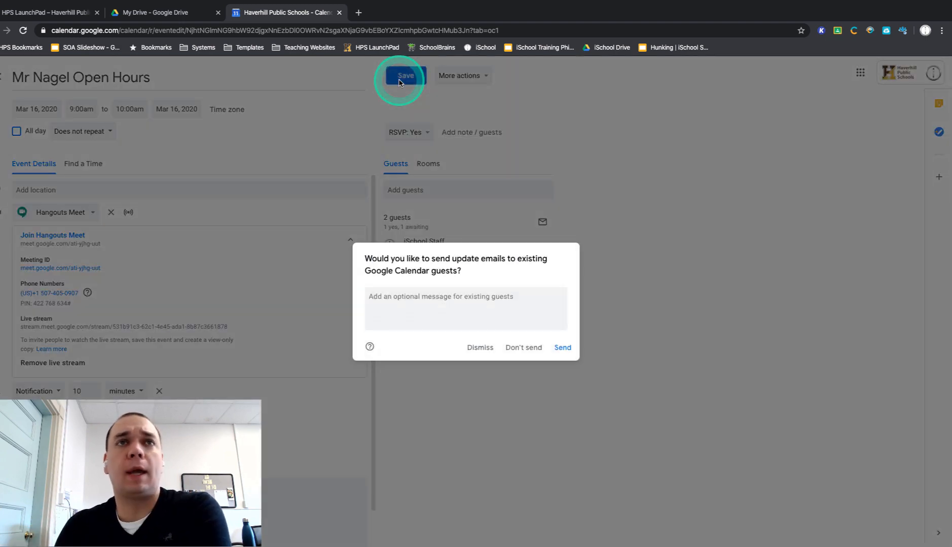
pyautogui.click(532, 349)
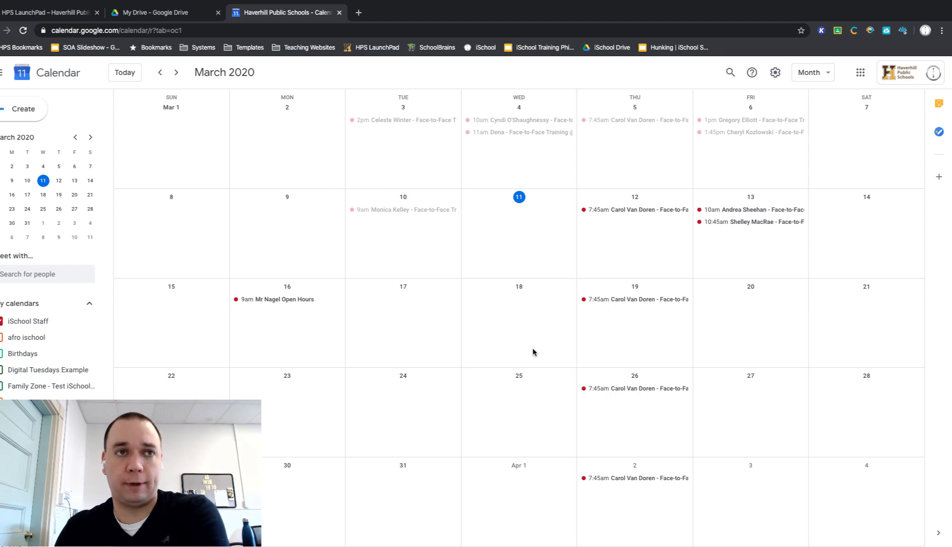
# Step: Join the Hangouts Meet of the March 16 Open Hours event from the calendar with the camera turned off
pyautogui.click(256, 300)
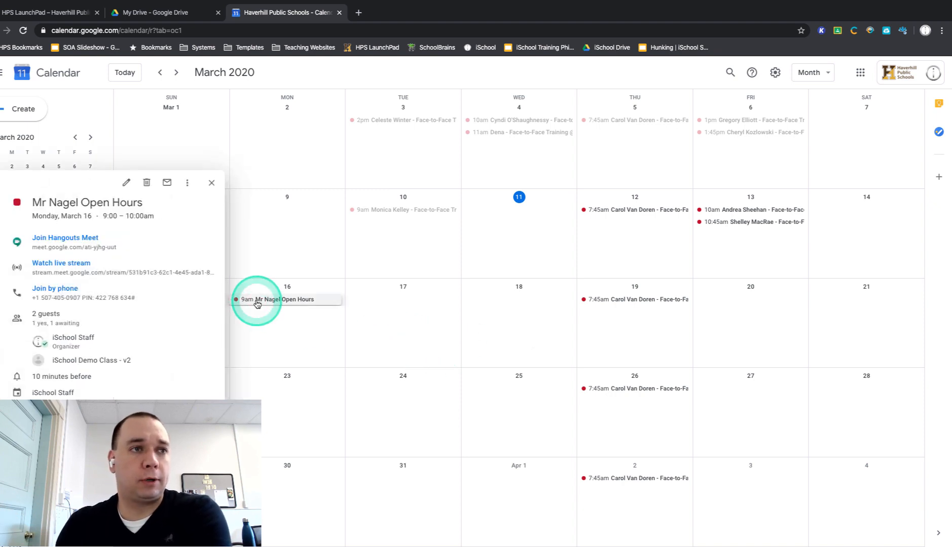
pyautogui.click(76, 241)
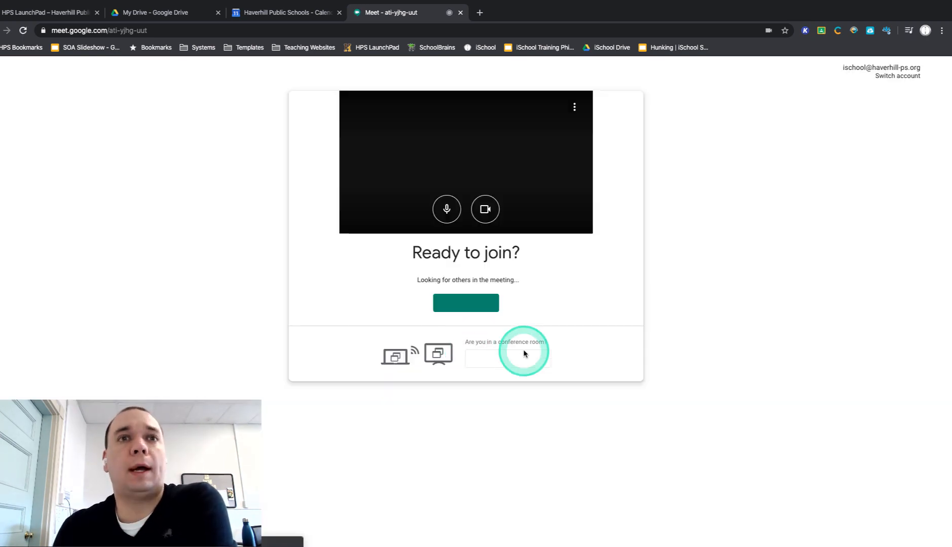
pyautogui.click(485, 209)
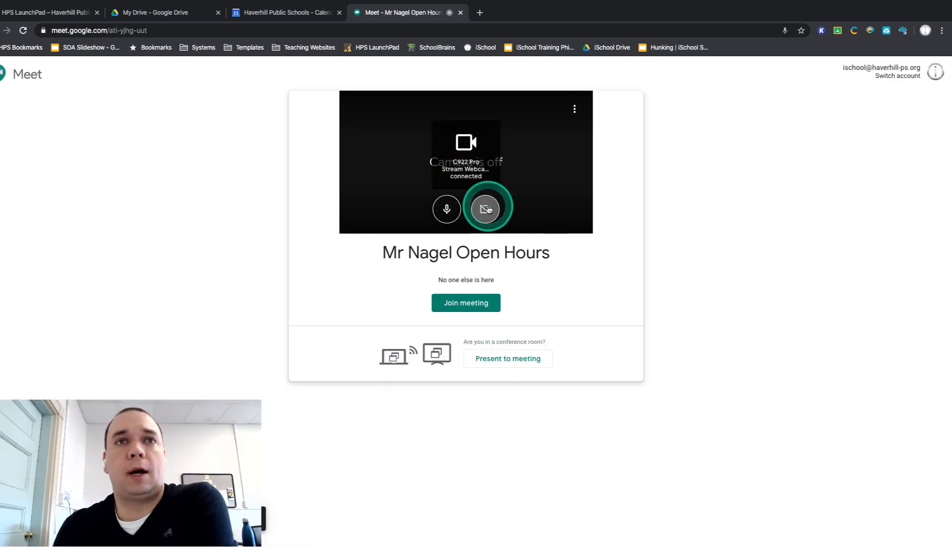
pyautogui.click(468, 303)
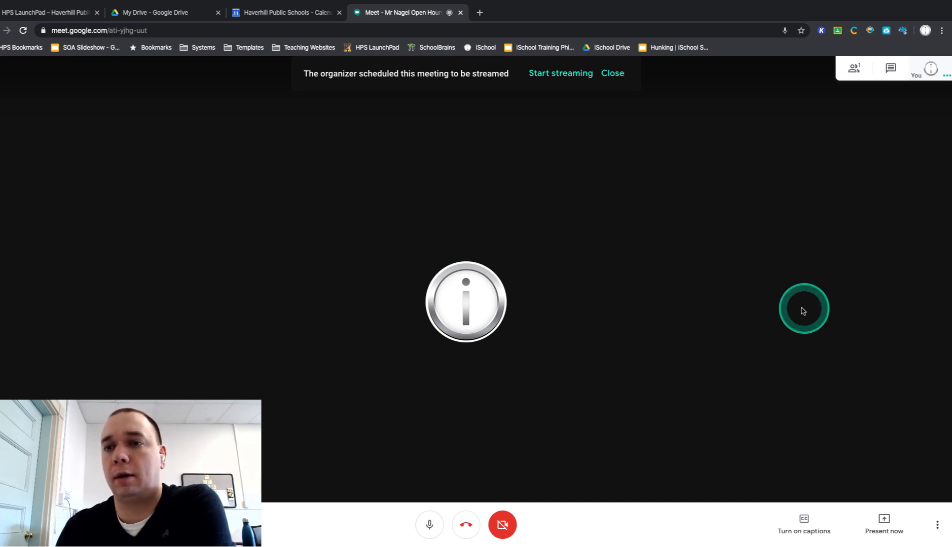
# Step: Start streaming the Open Hours meeting and confirm that everyone is OK with it
pyautogui.click(938, 527)
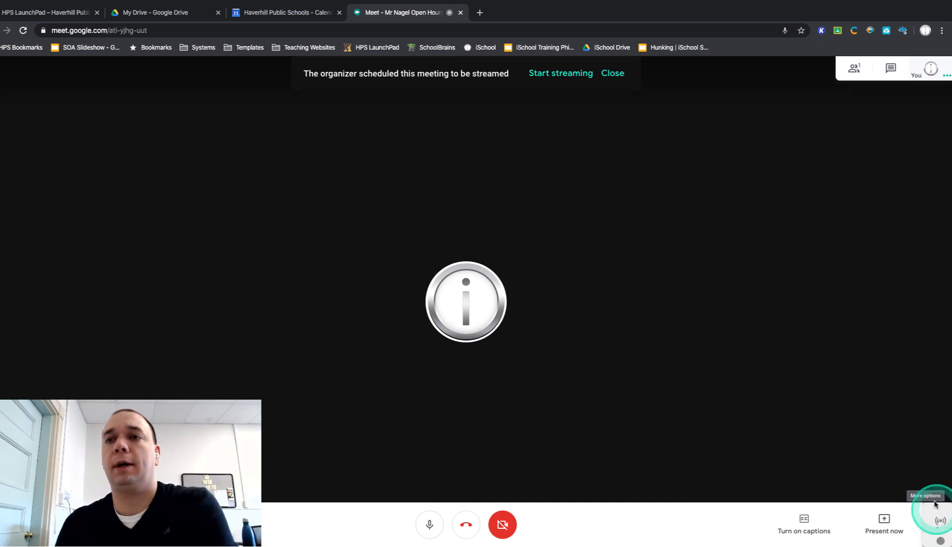
pyautogui.click(937, 527)
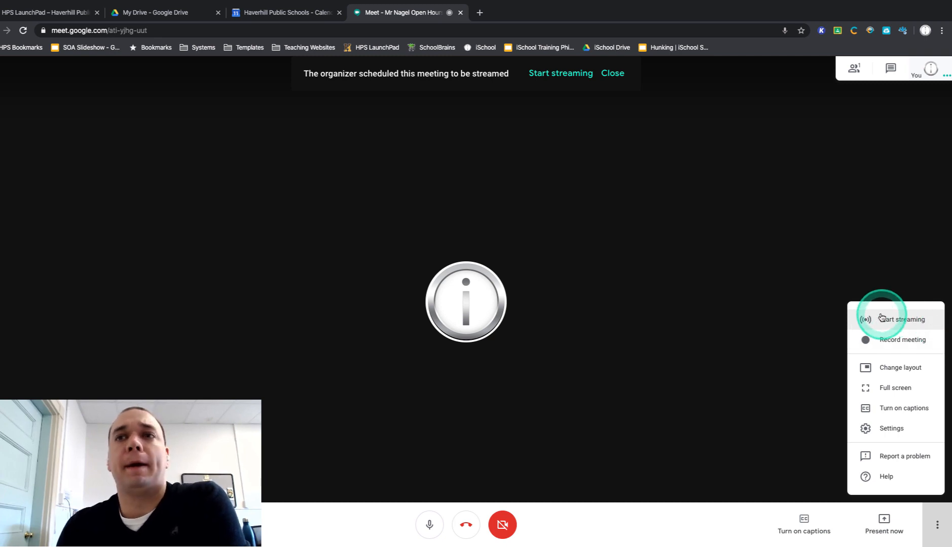
pyautogui.click(863, 319)
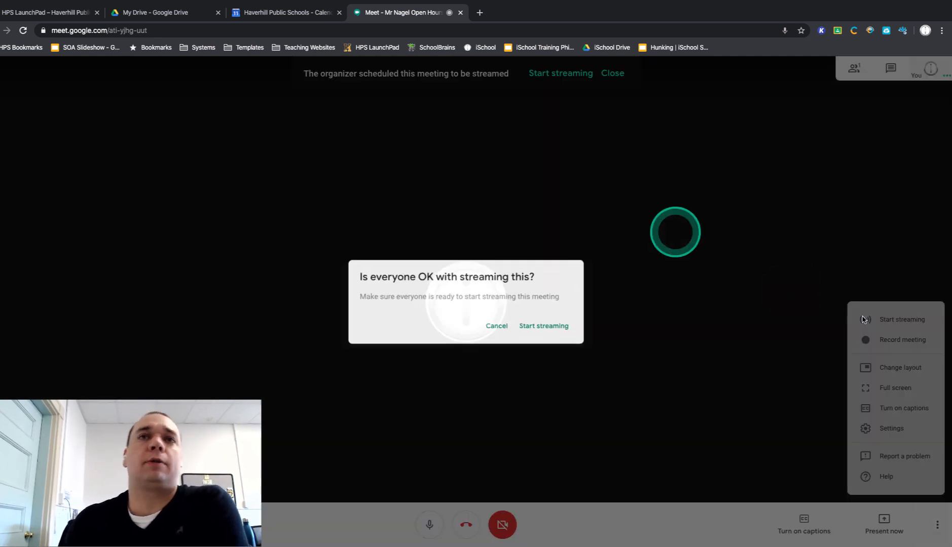
pyautogui.click(545, 329)
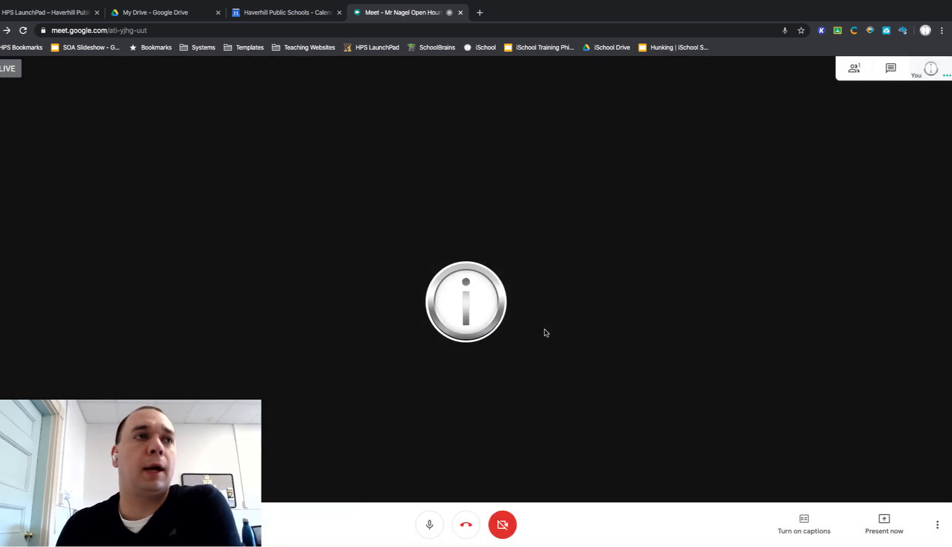